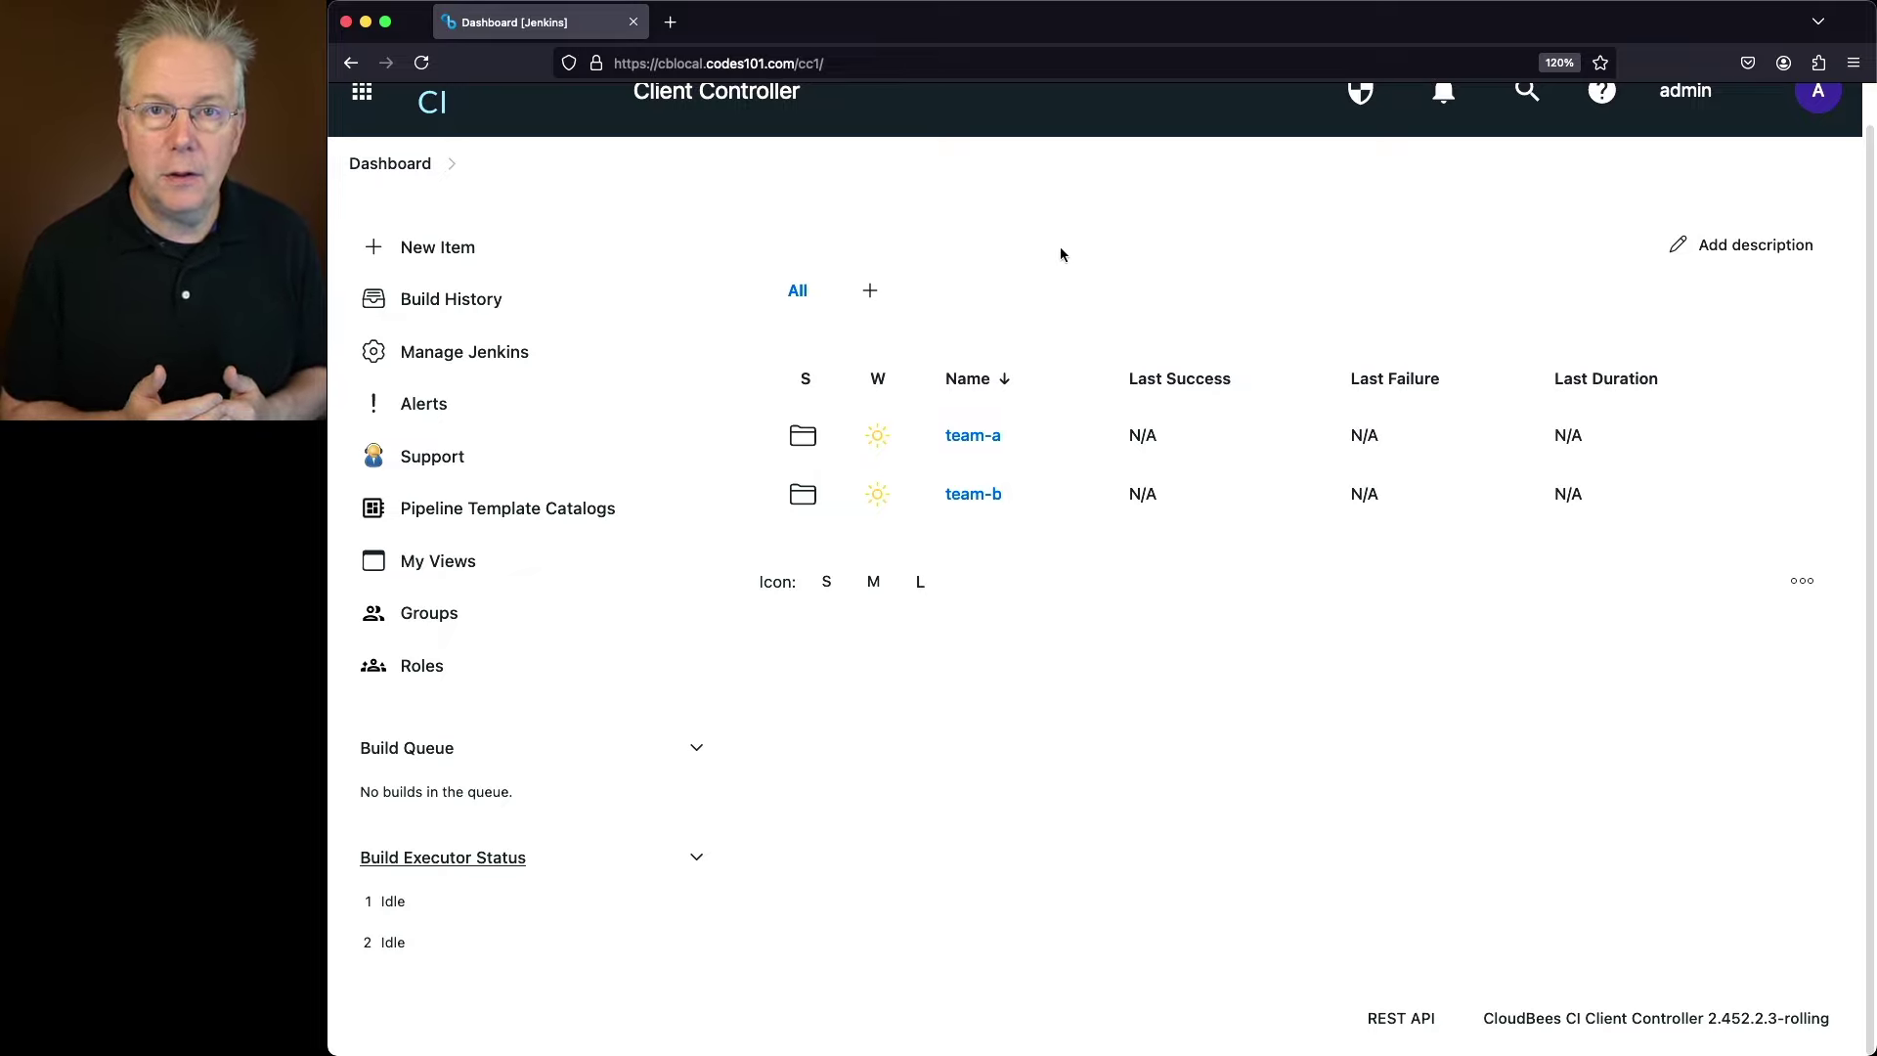
Restrict the team-a folder's children to Pipeline items only and save the folder configuration.
click(981, 436)
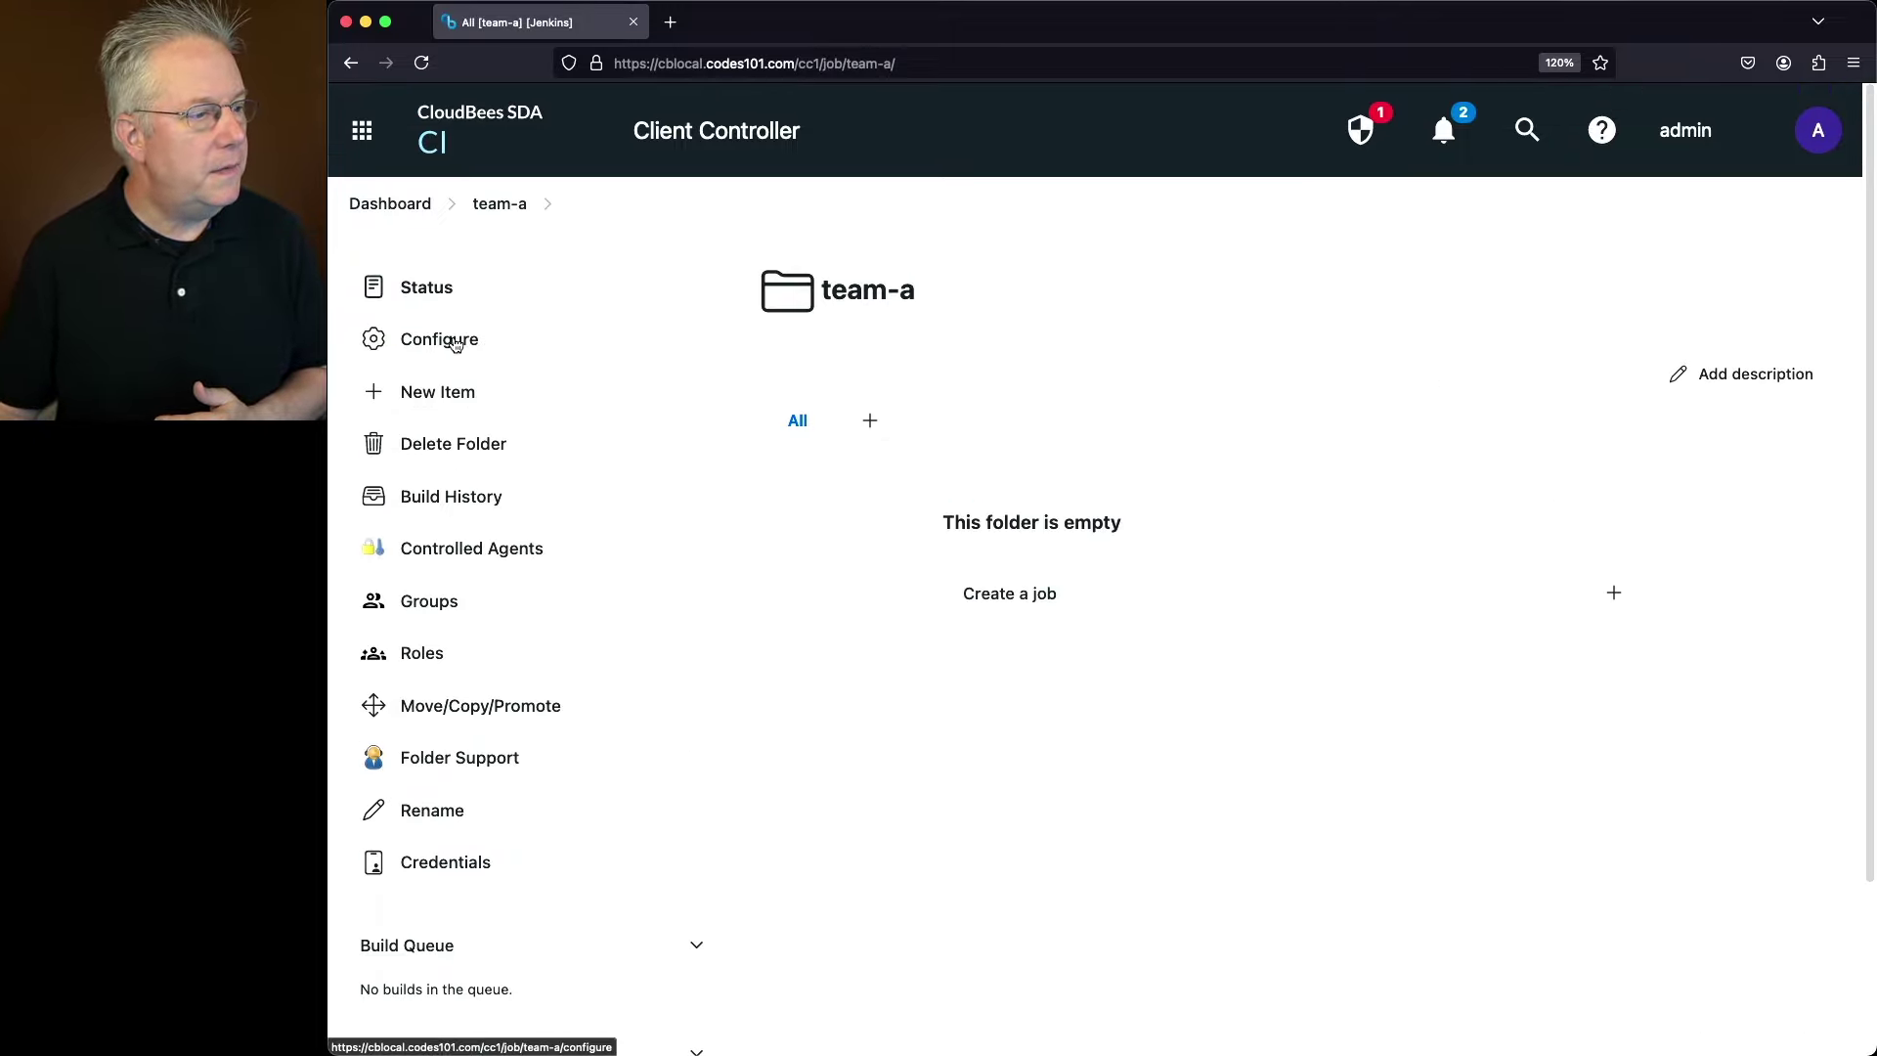
click(455, 343)
scroll(825, 659, down, 5)
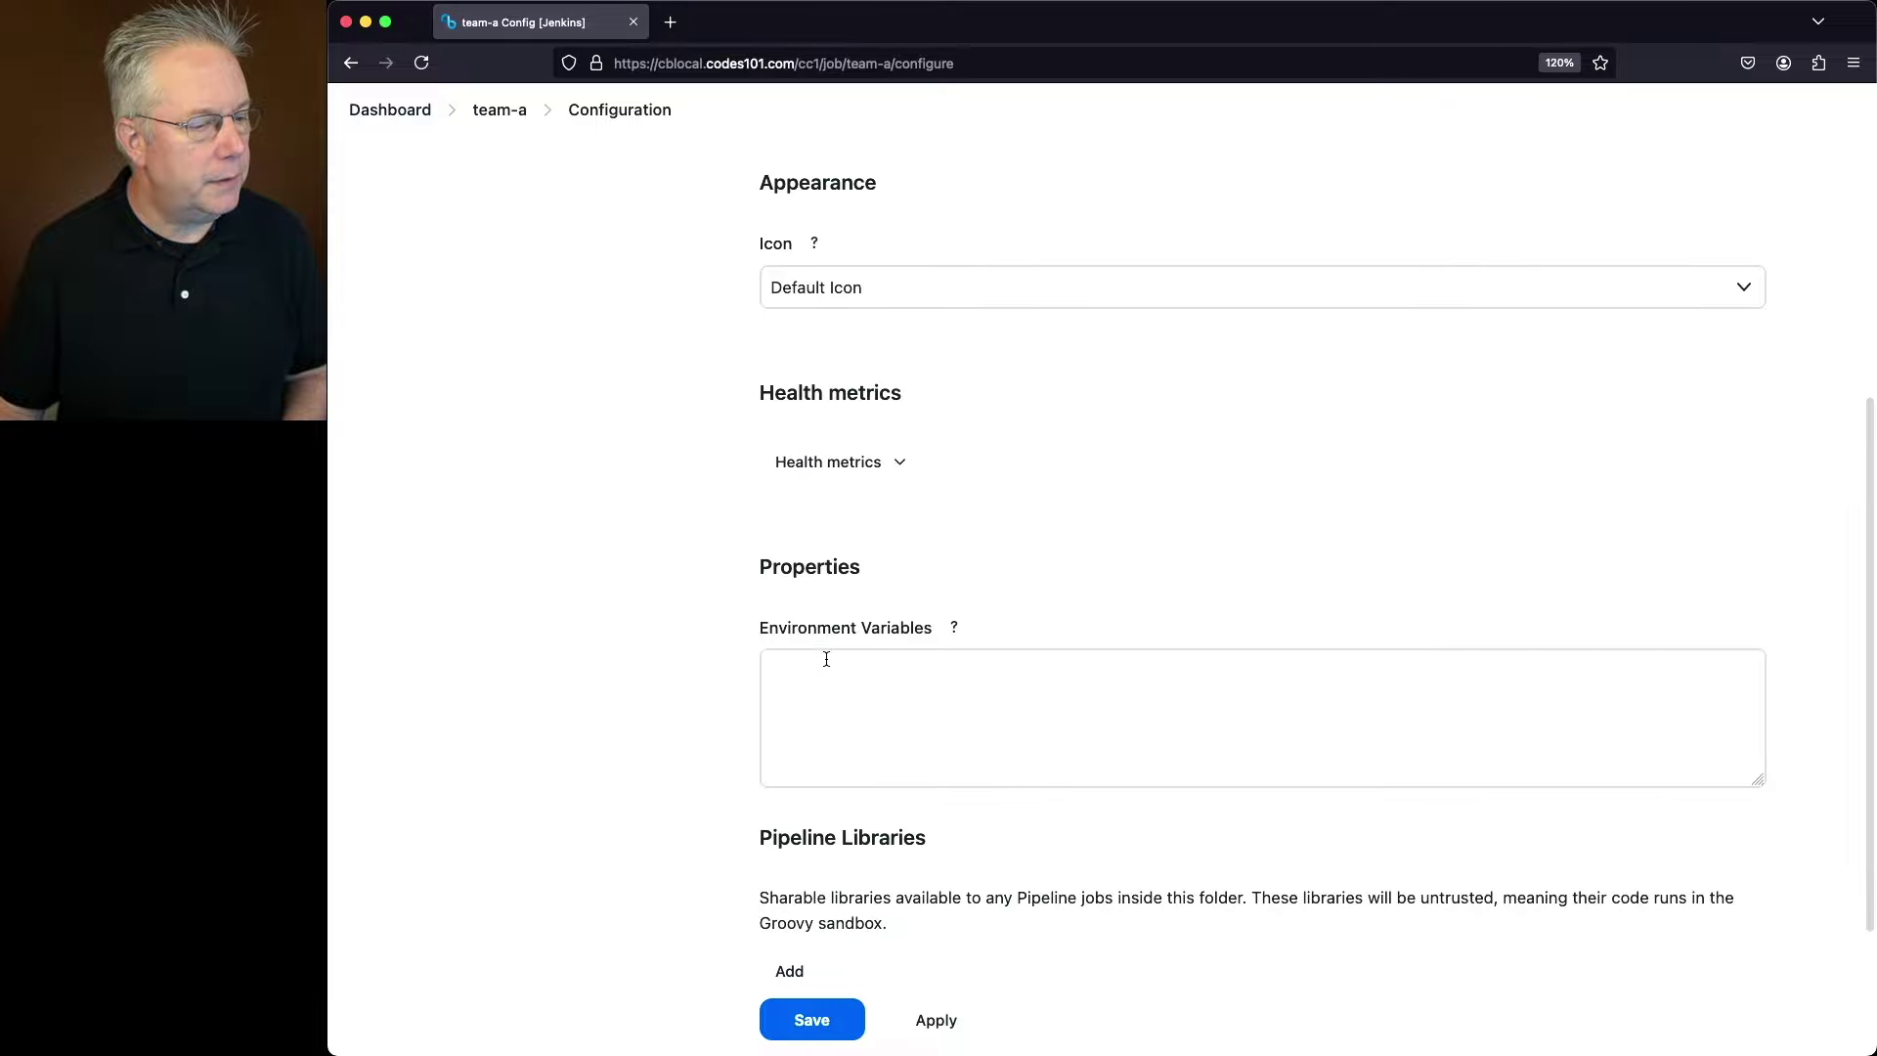
scroll(827, 659, down, 3)
click(772, 841)
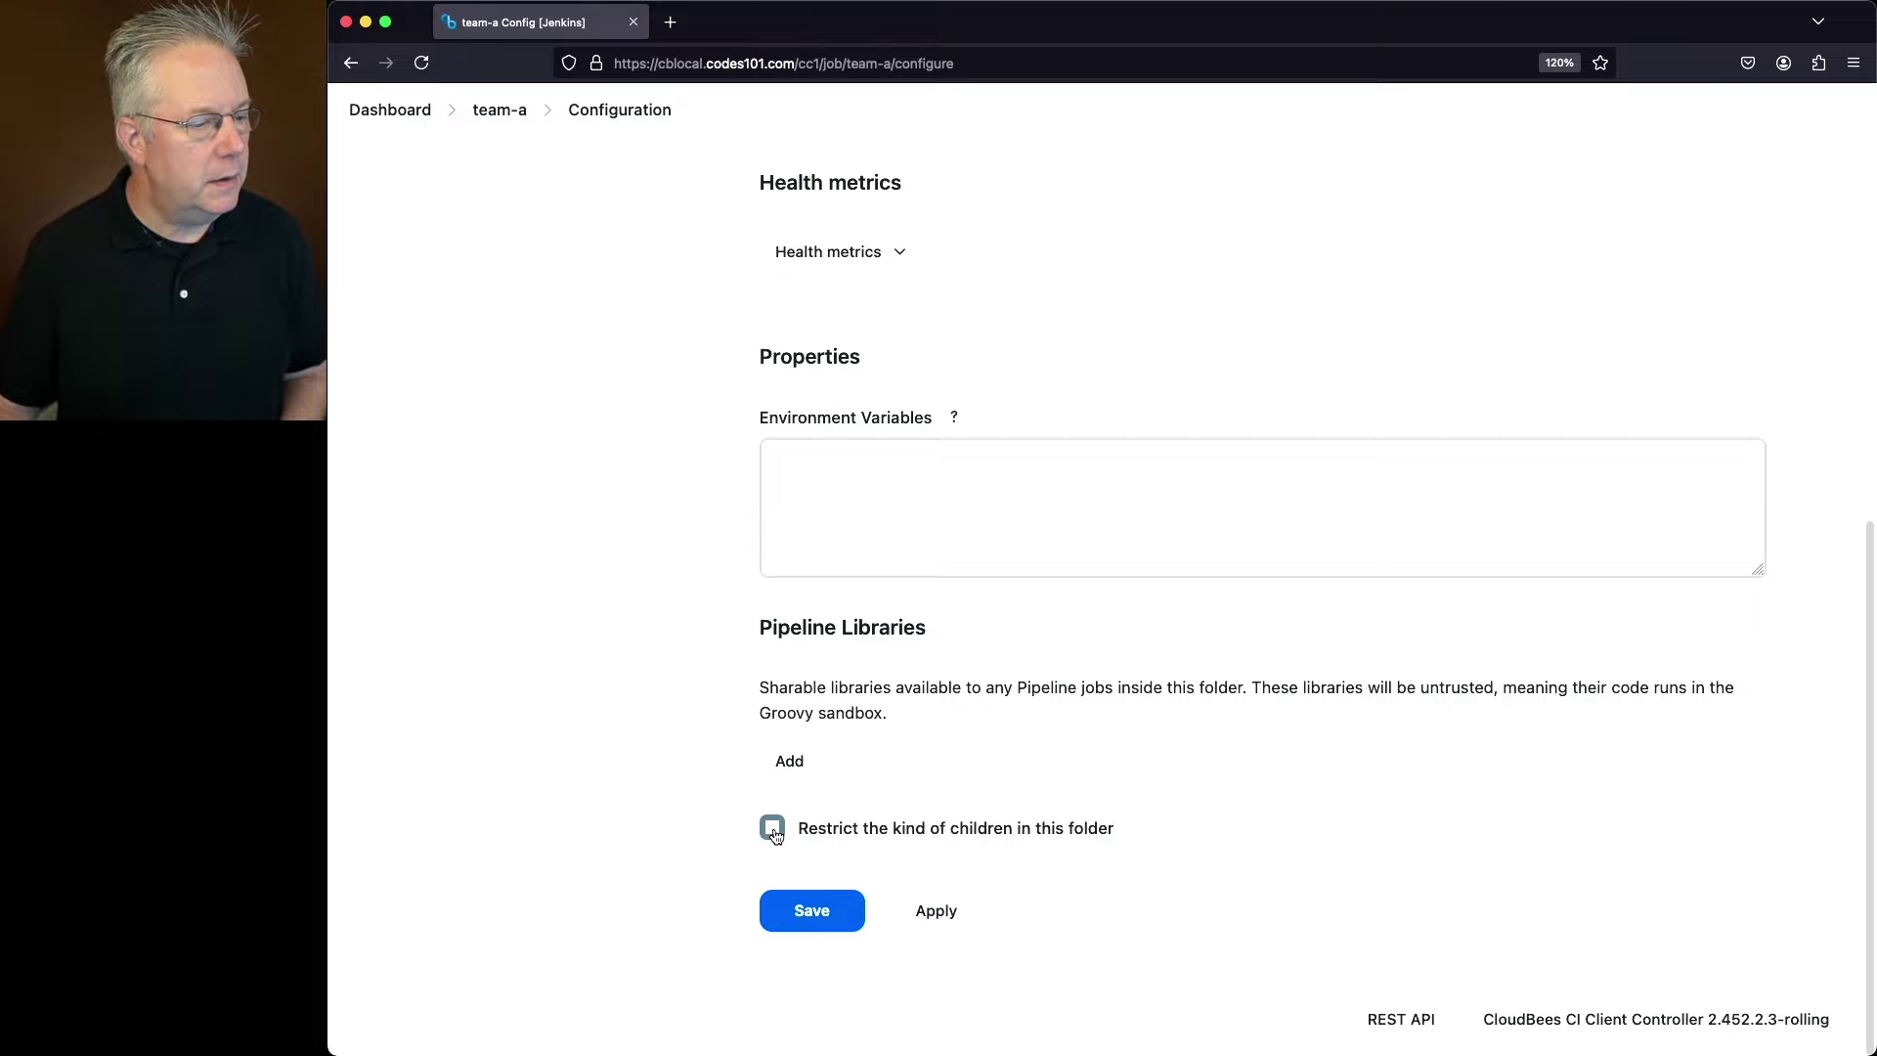
click(773, 831)
scroll(1019, 700, down, 7)
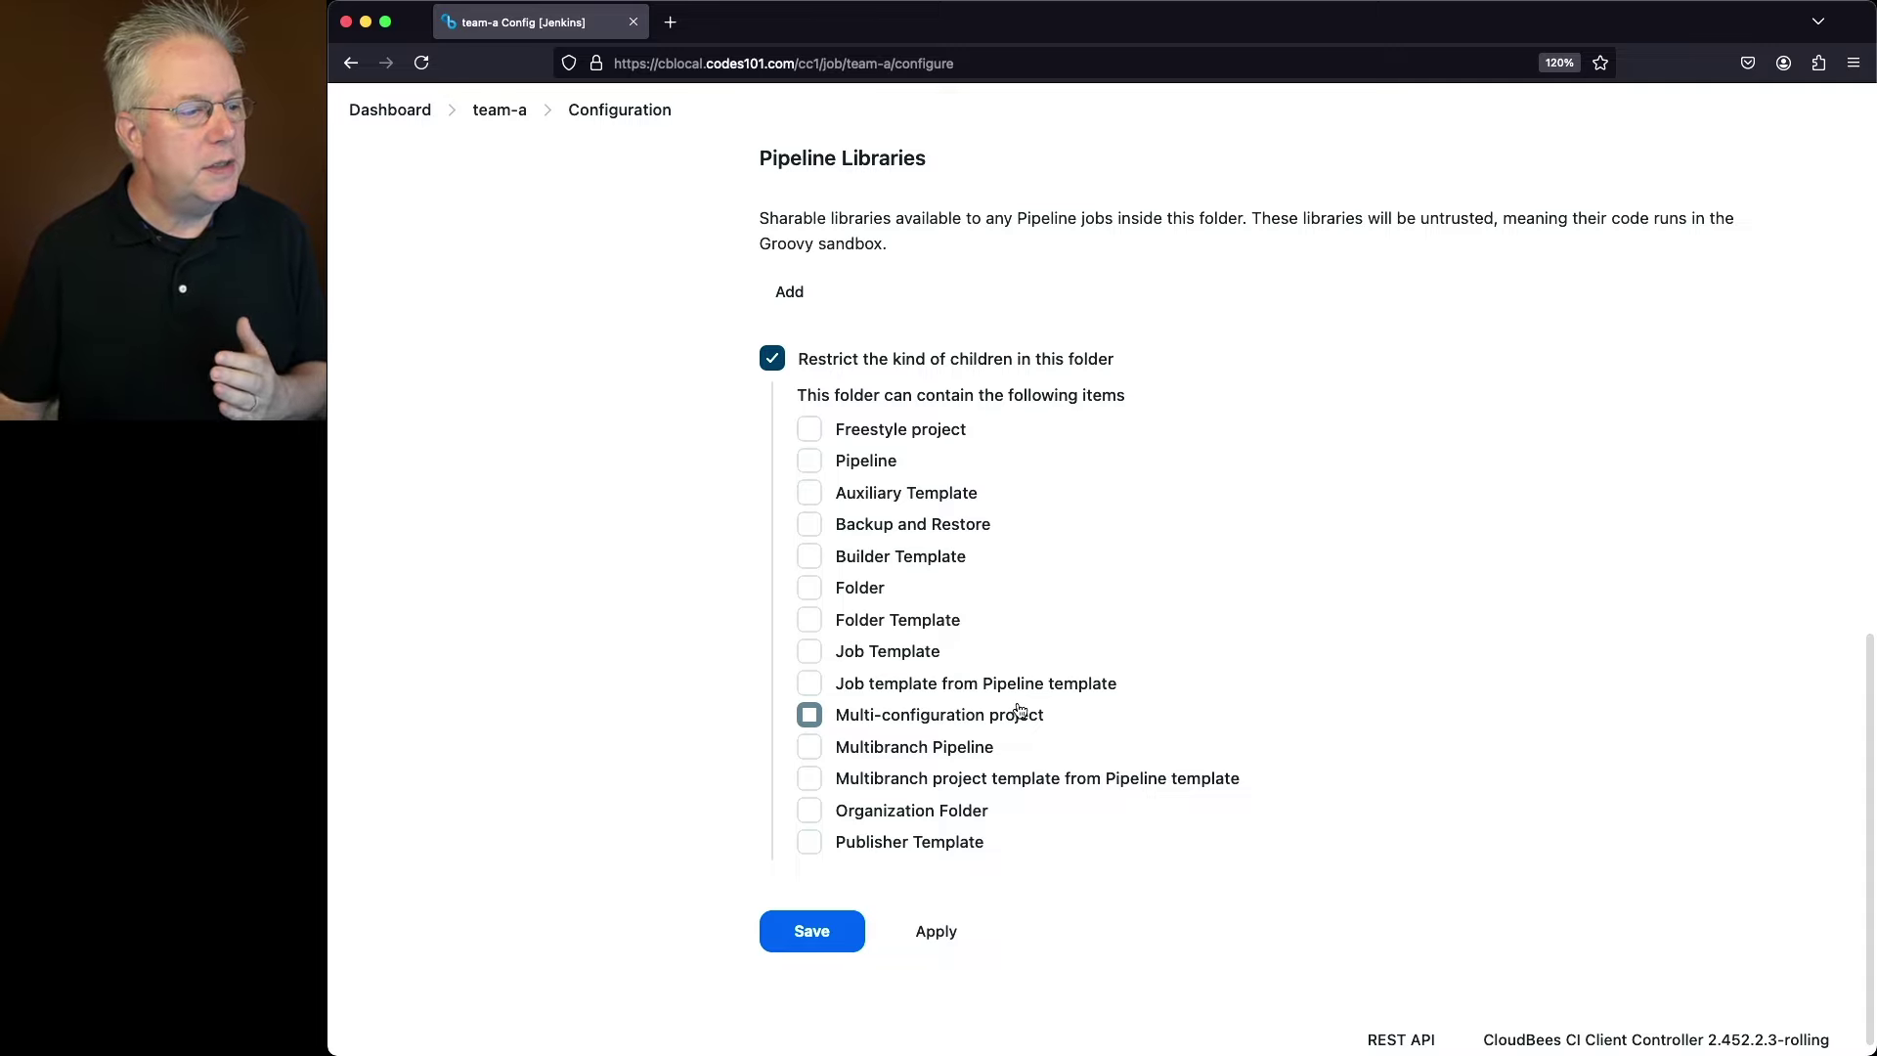
click(808, 460)
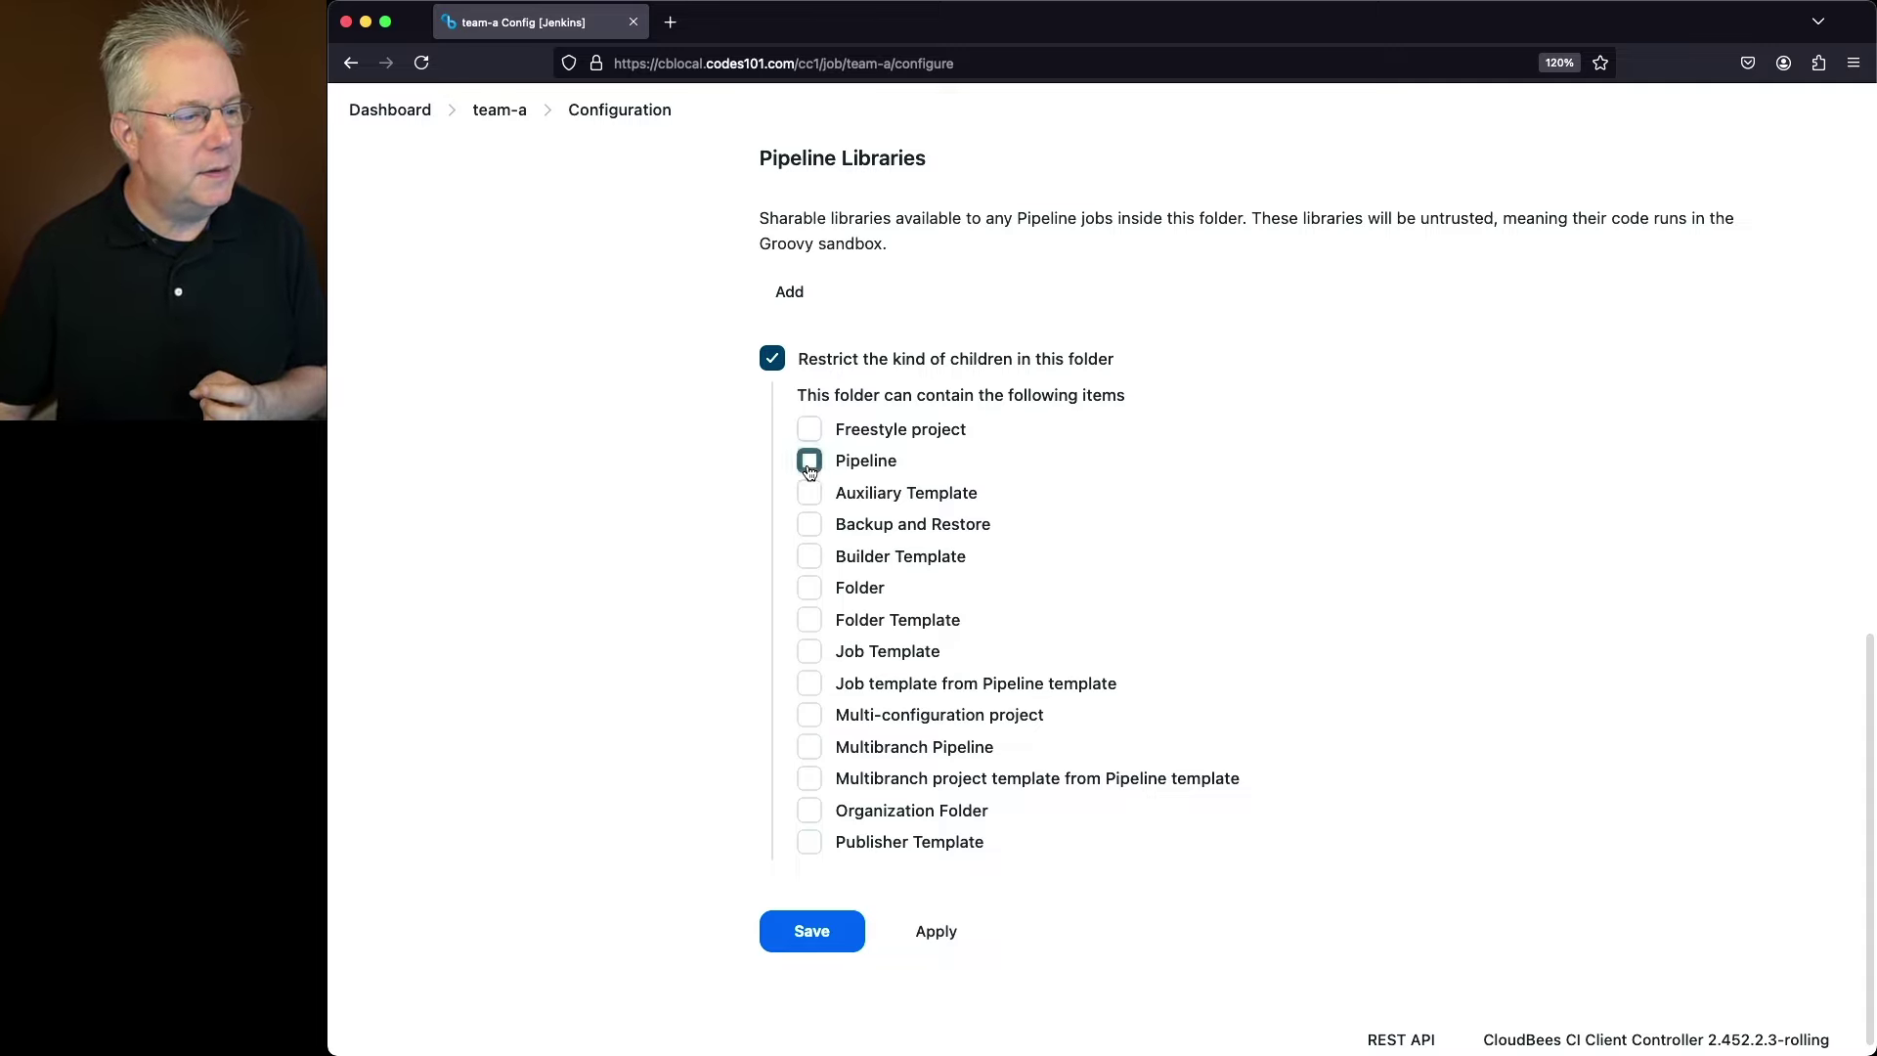
click(841, 933)
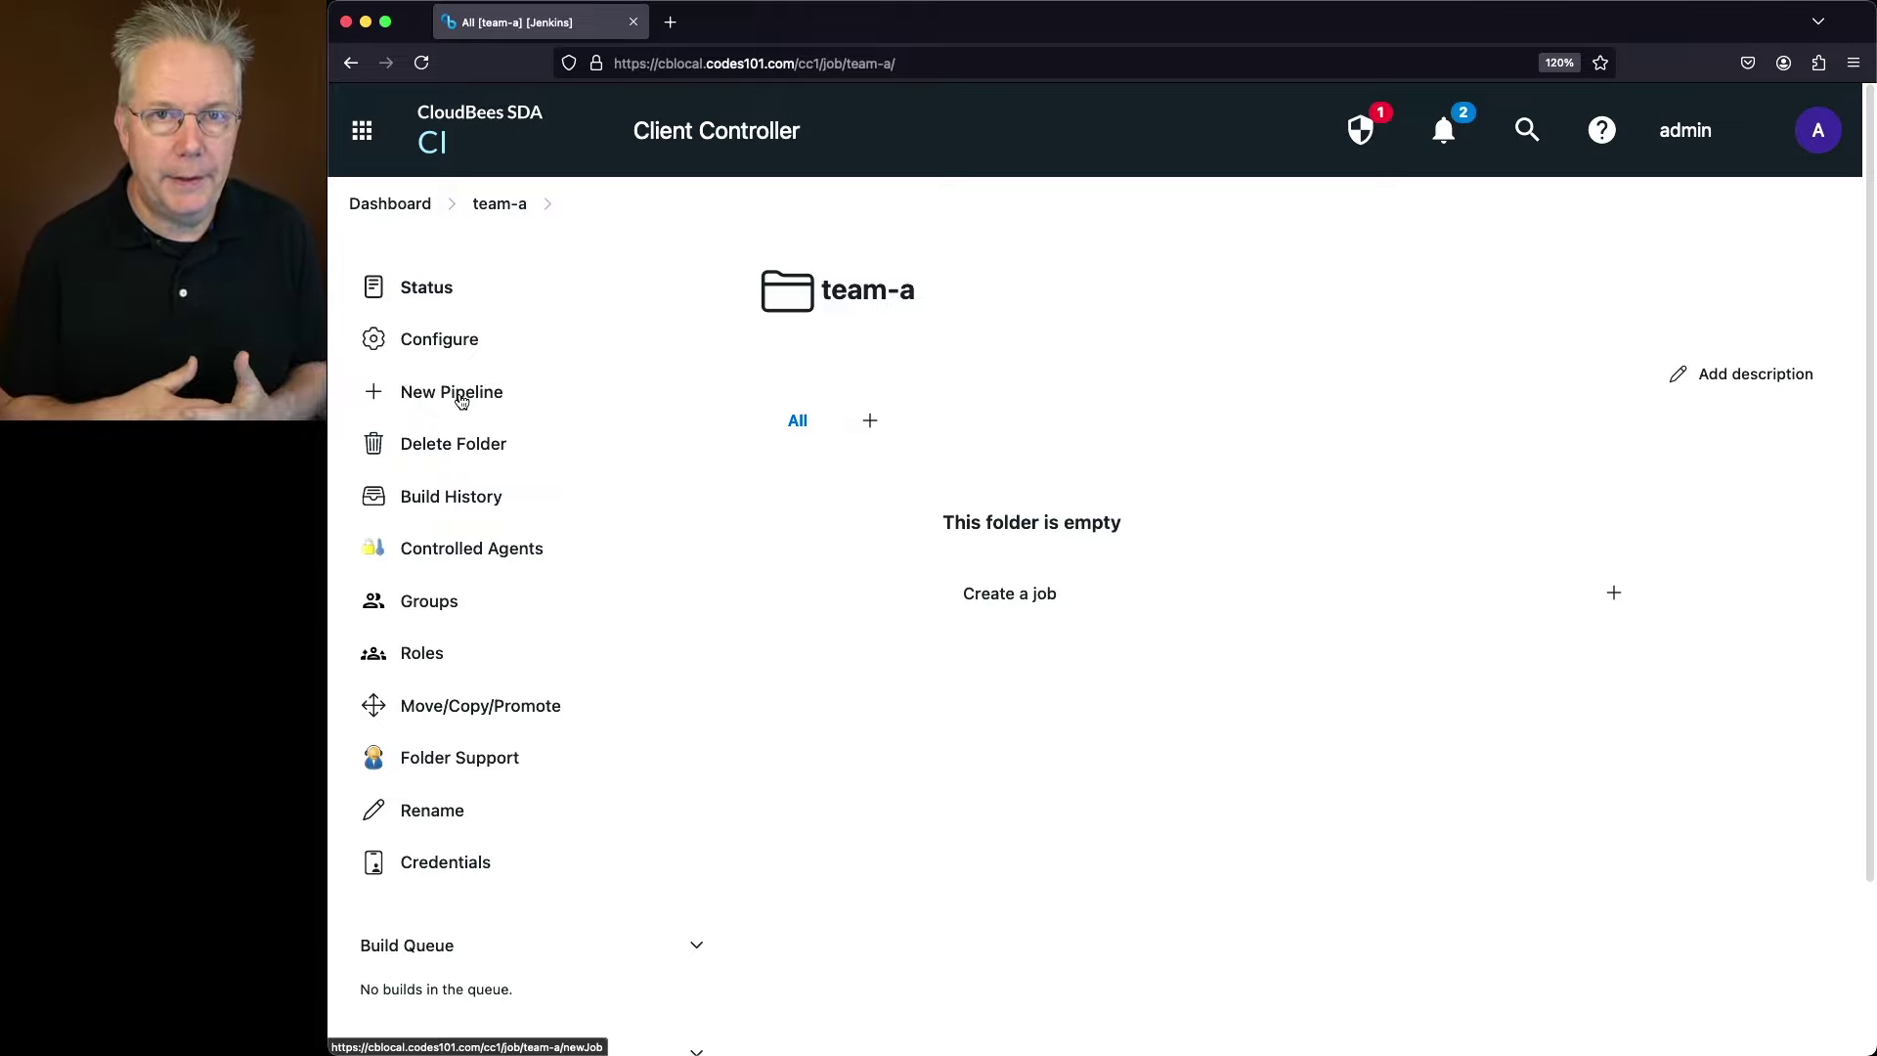
Allow Multibranch Pipeline items in the team-a folder as well, save, and check the item types offered for a new item.
click(452, 342)
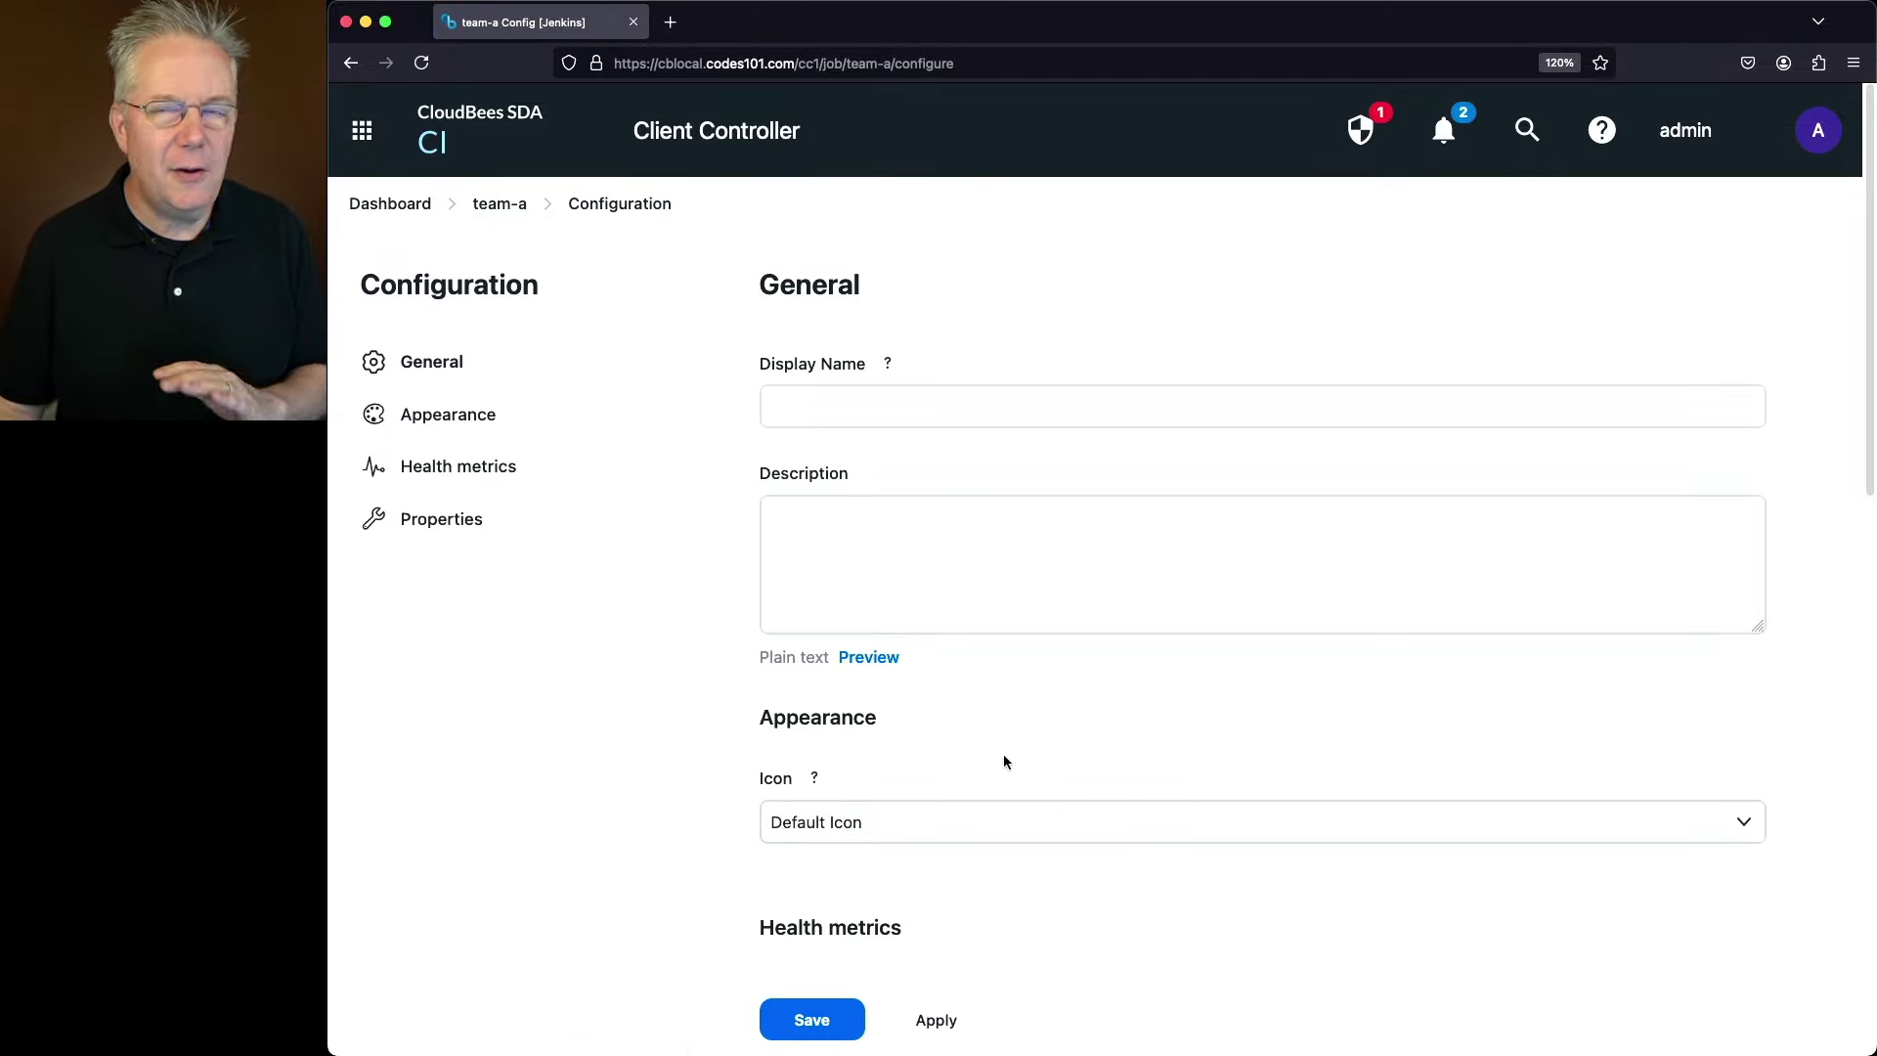
scroll(999, 758, down, 10)
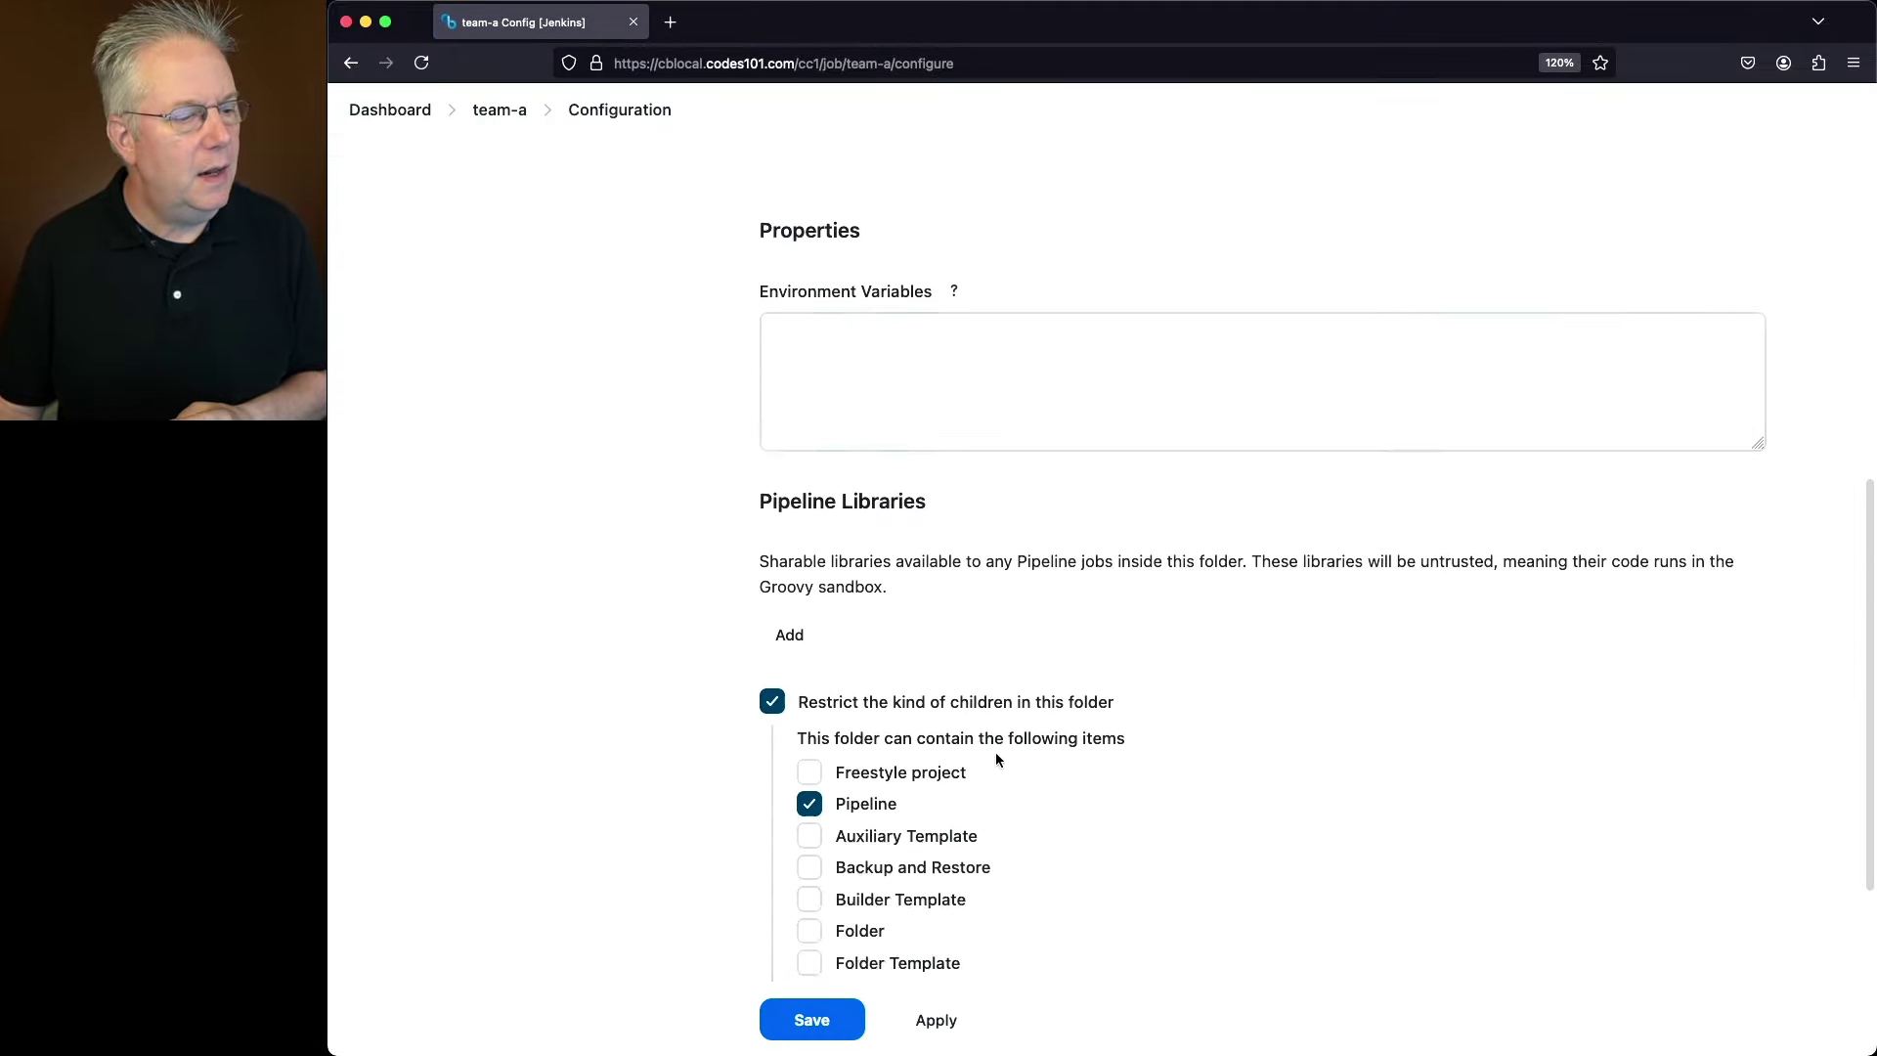
scroll(995, 757, down, 4)
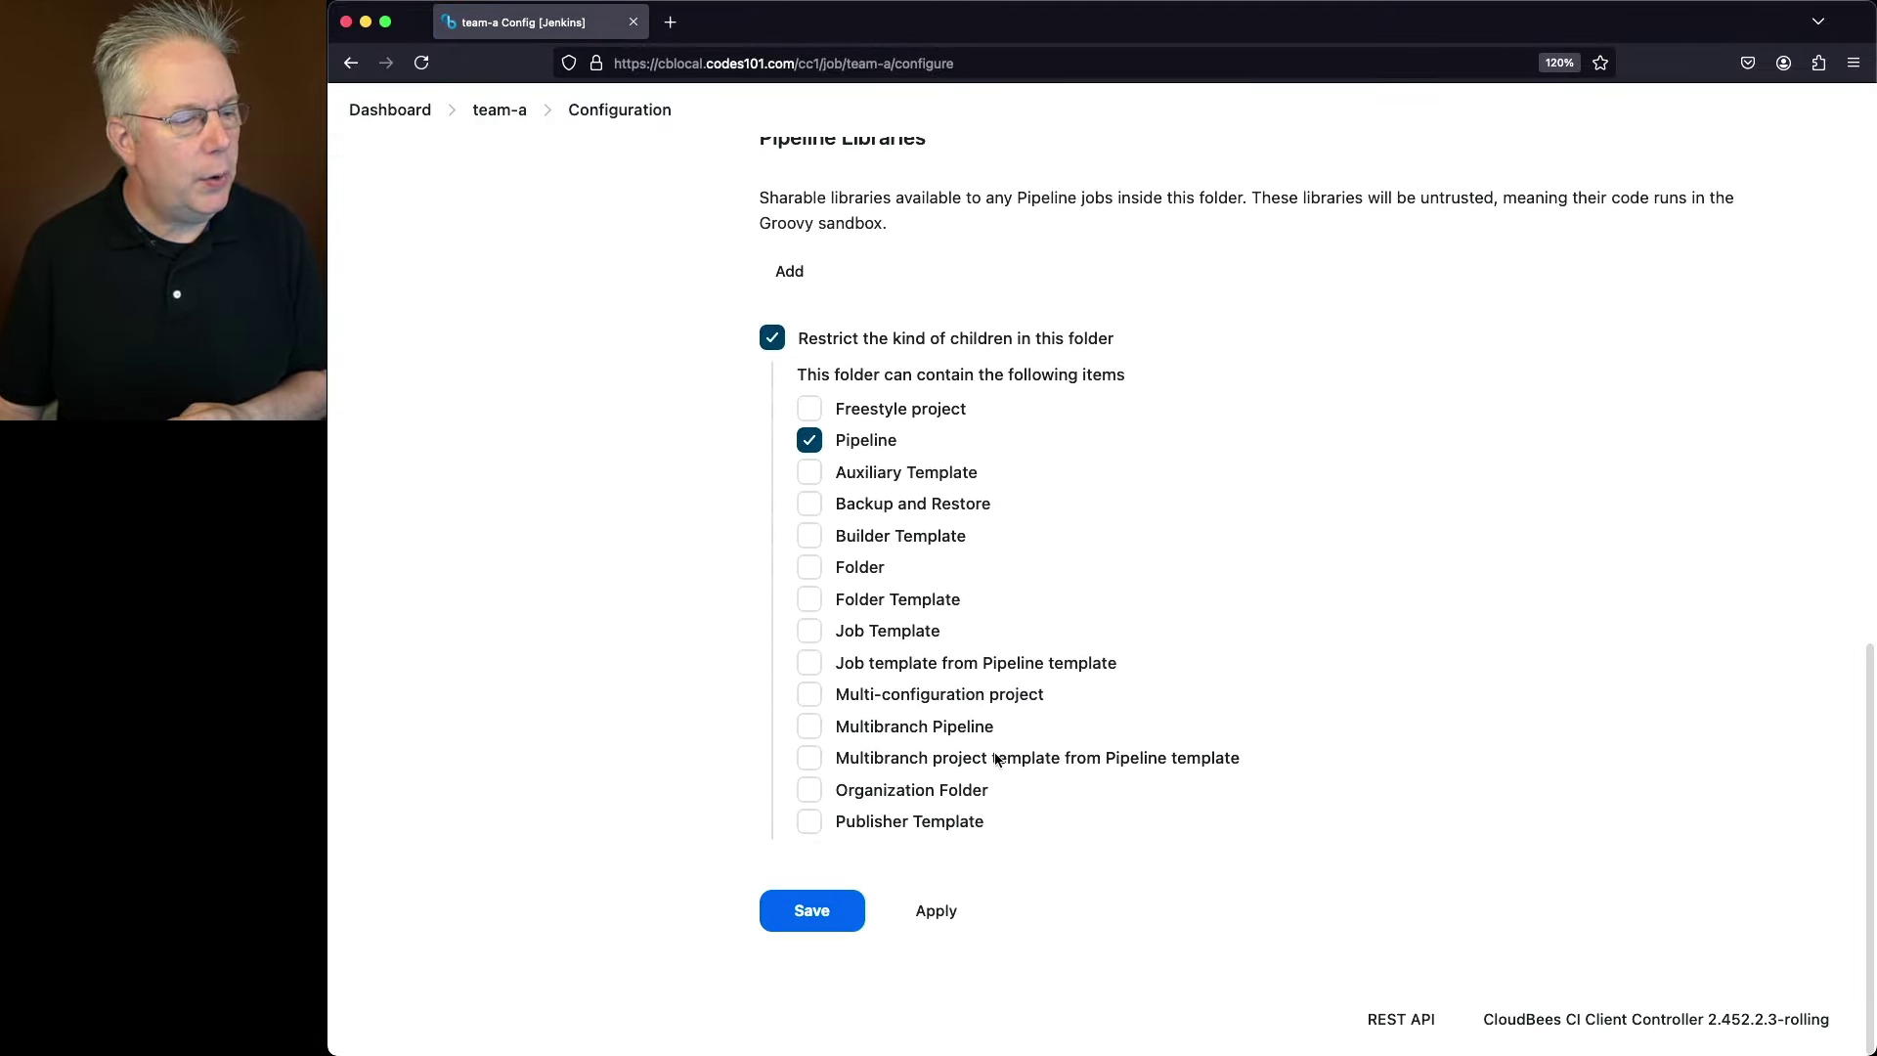
click(916, 732)
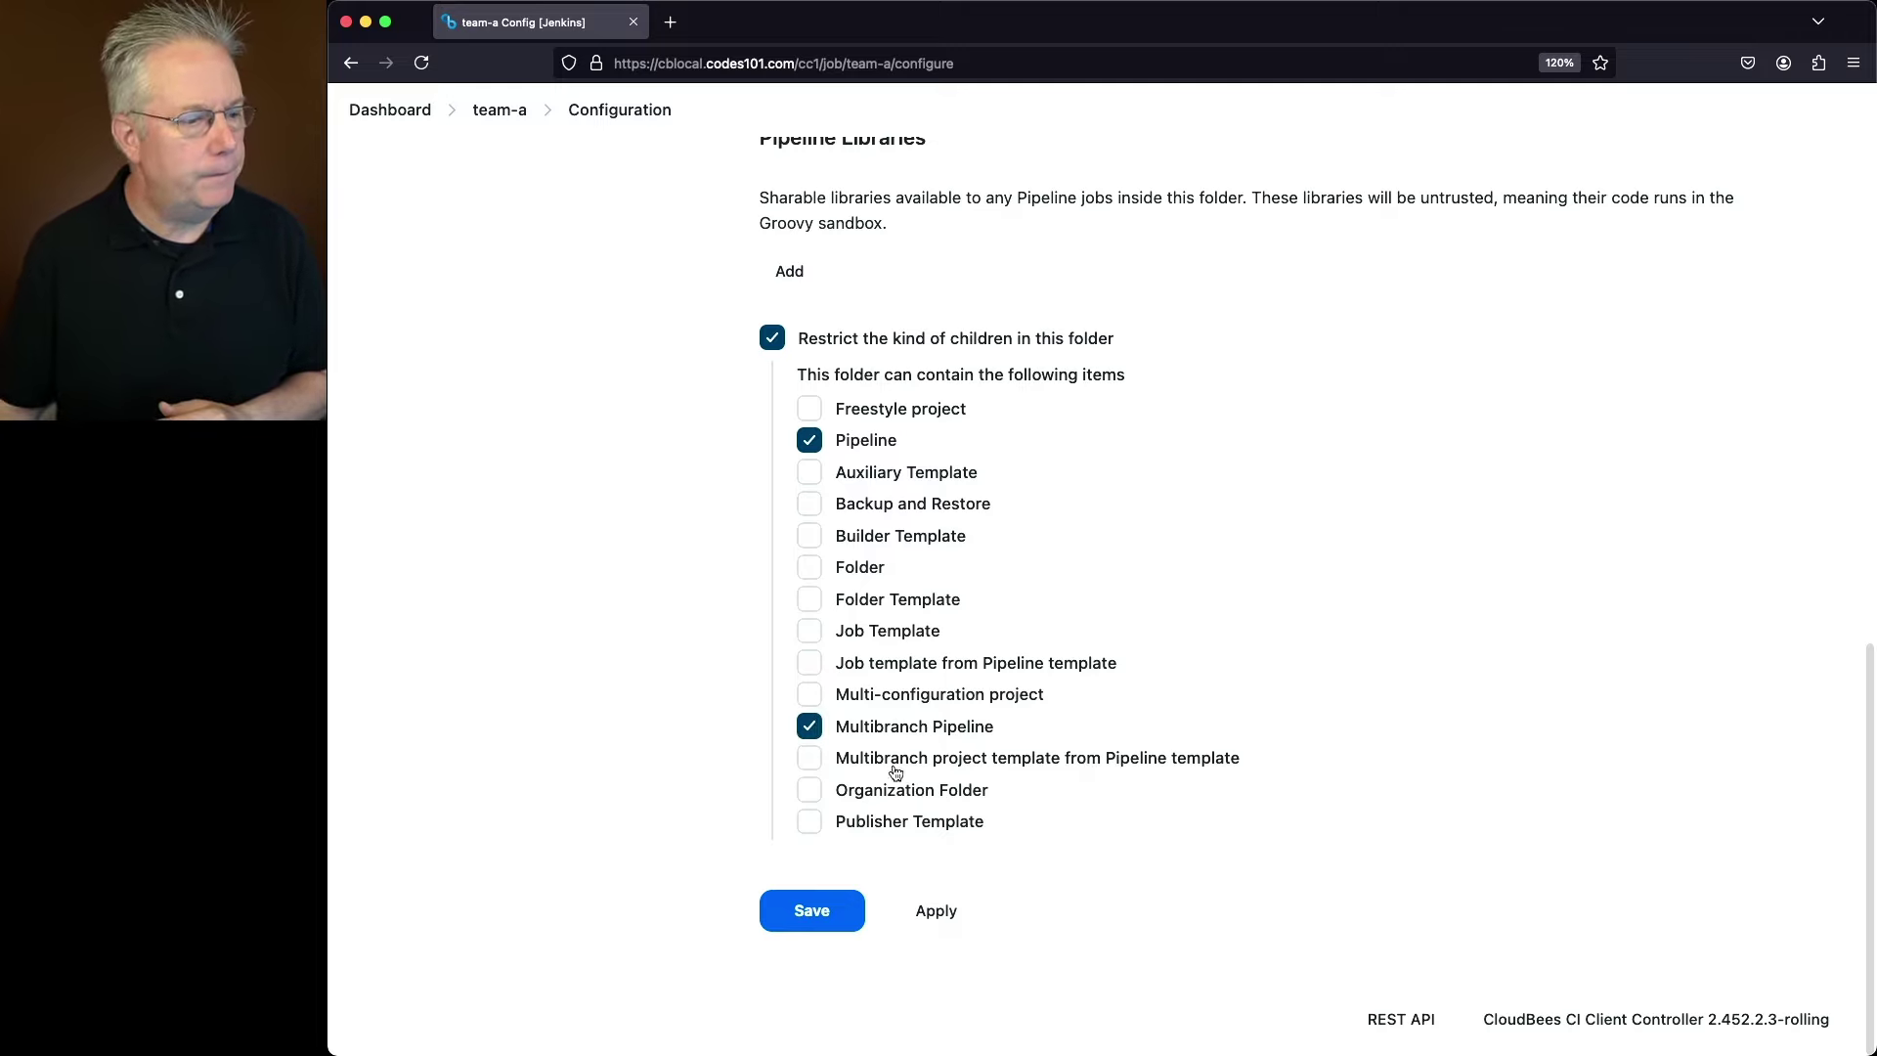
click(827, 919)
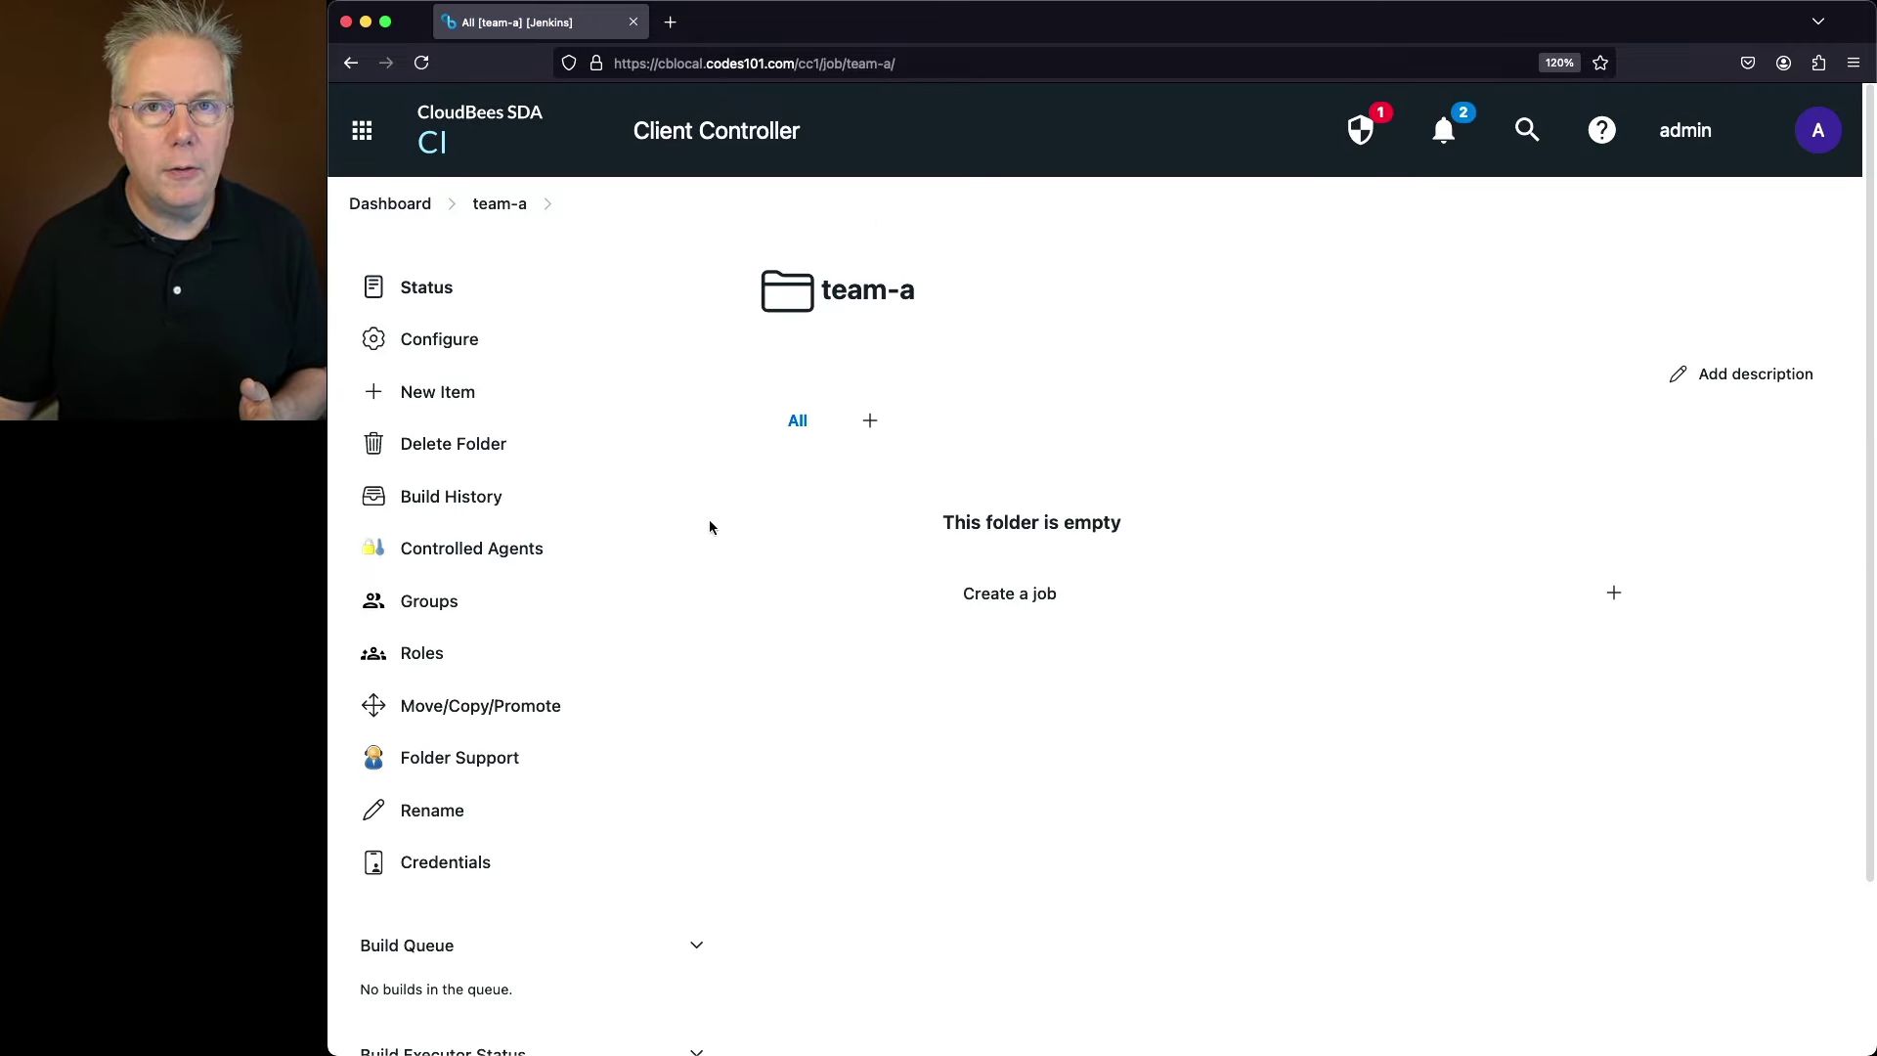
click(451, 394)
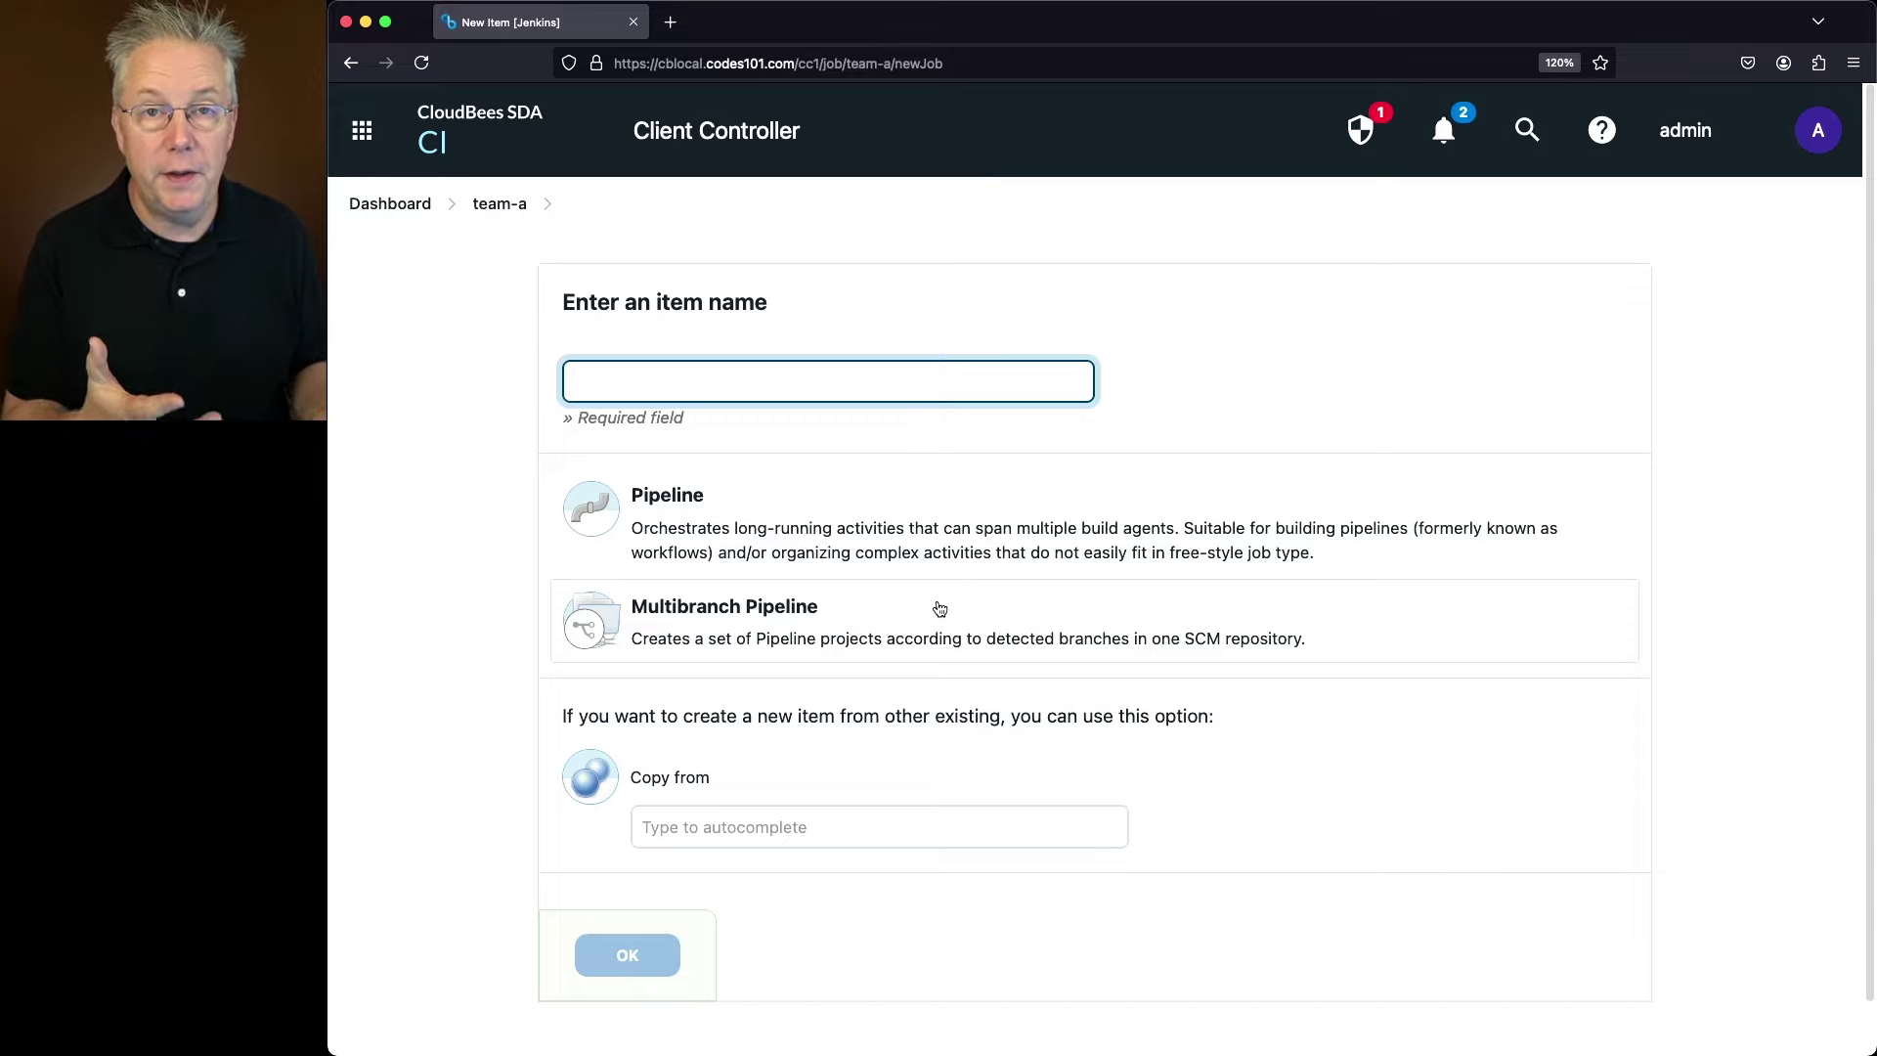
Review the item types offered for a new item in the team-b folder, and return to the folder.
click(434, 206)
click(974, 536)
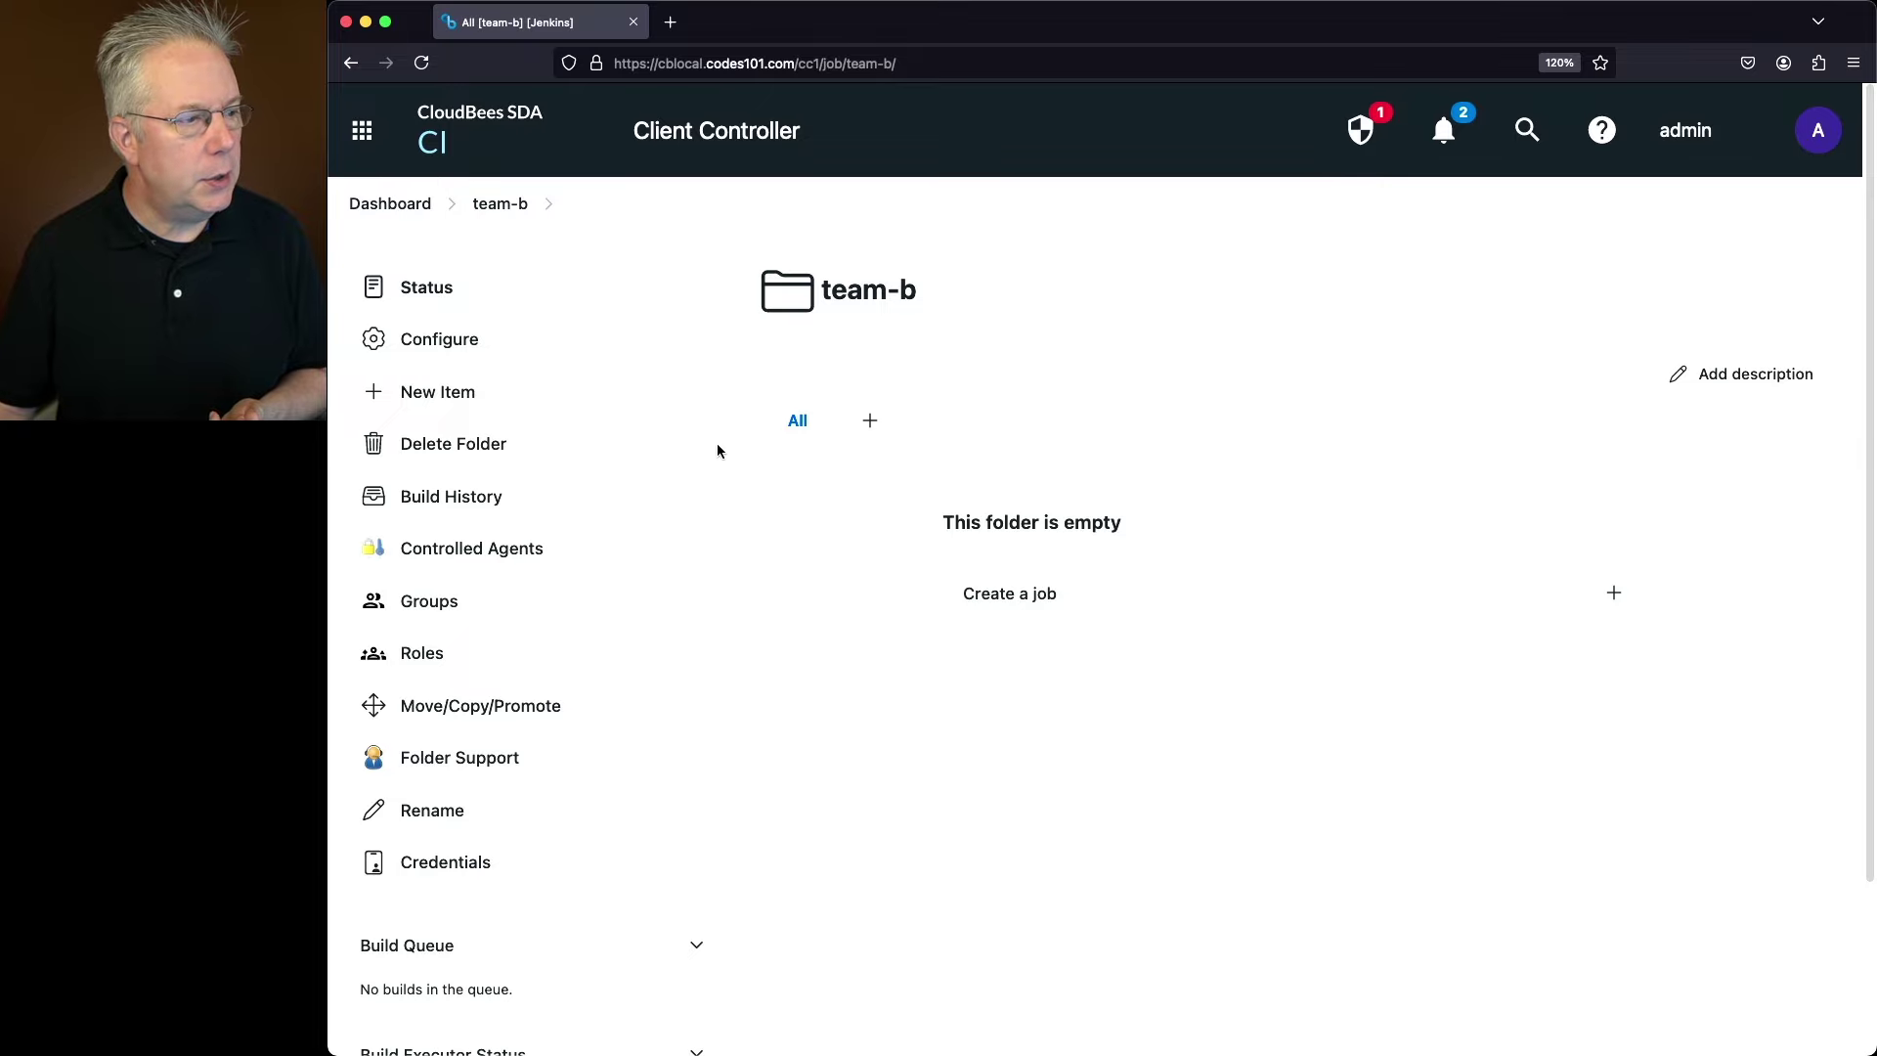
click(470, 409)
scroll(991, 565, down, 7)
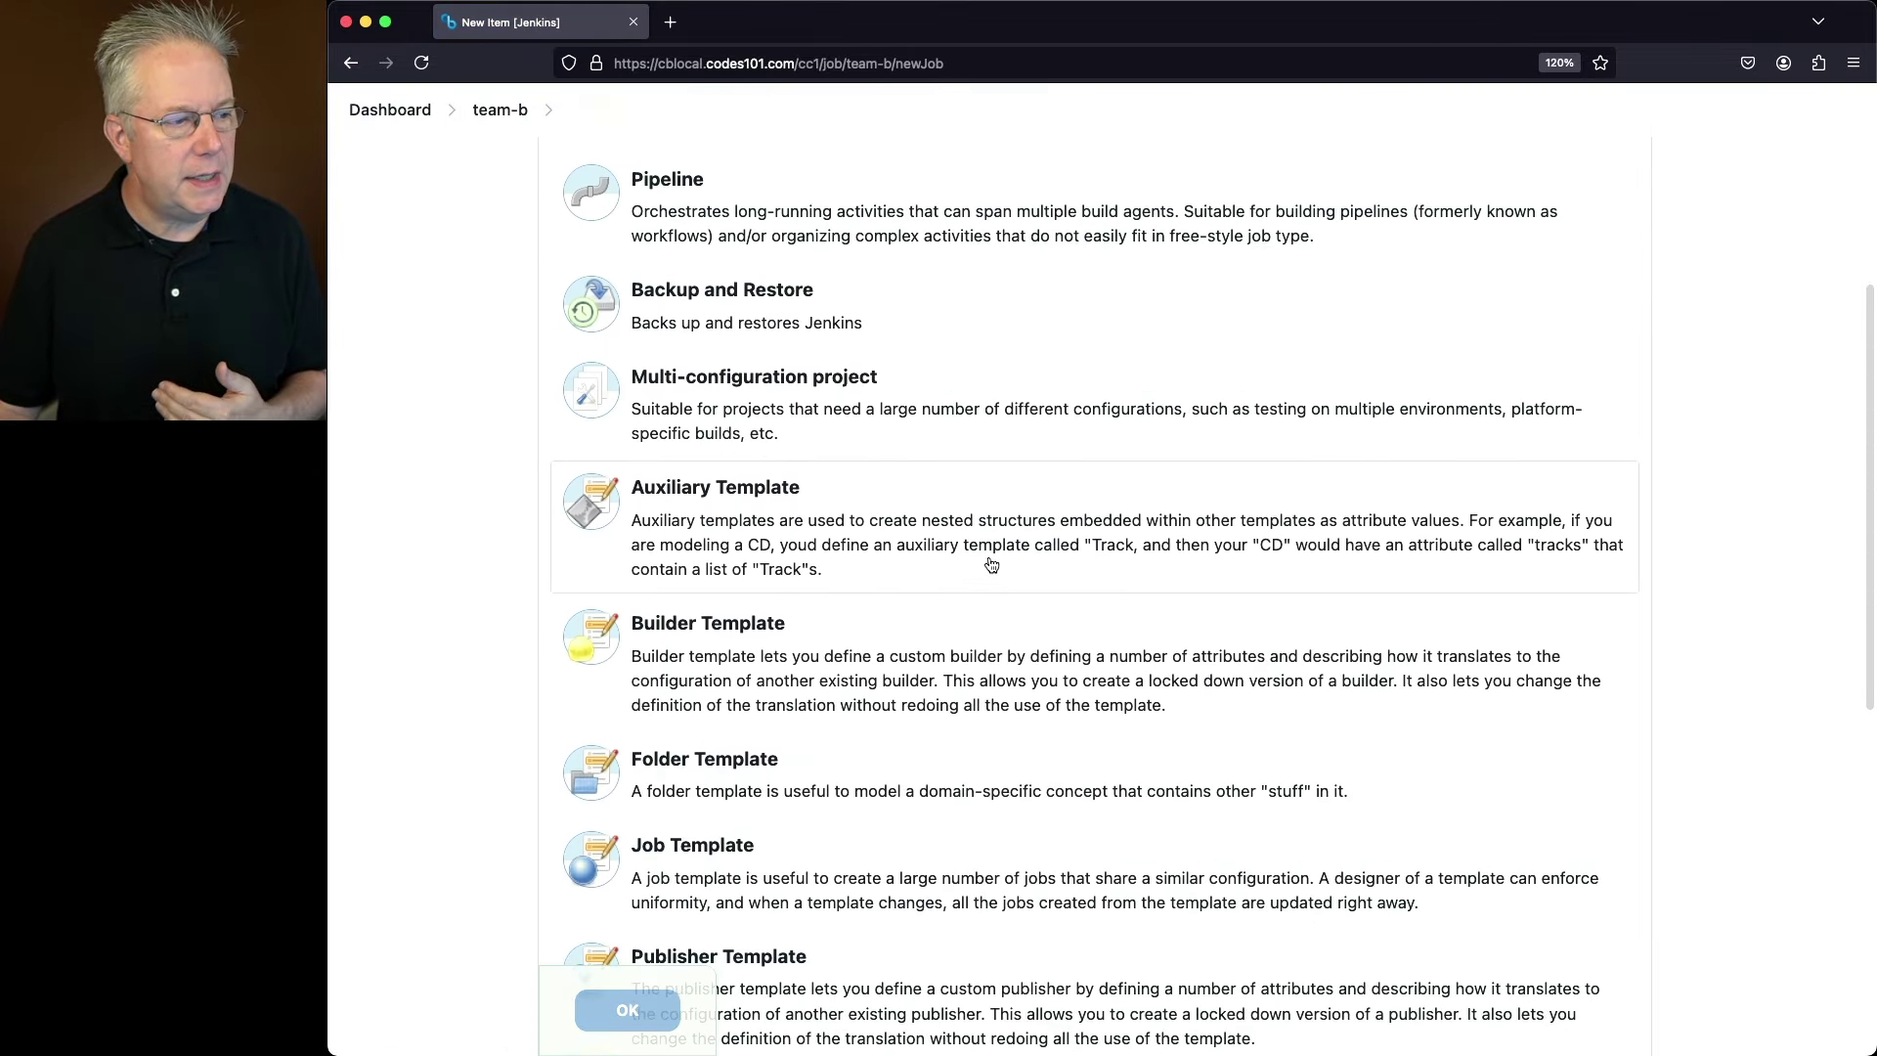
scroll(869, 558, down, 3)
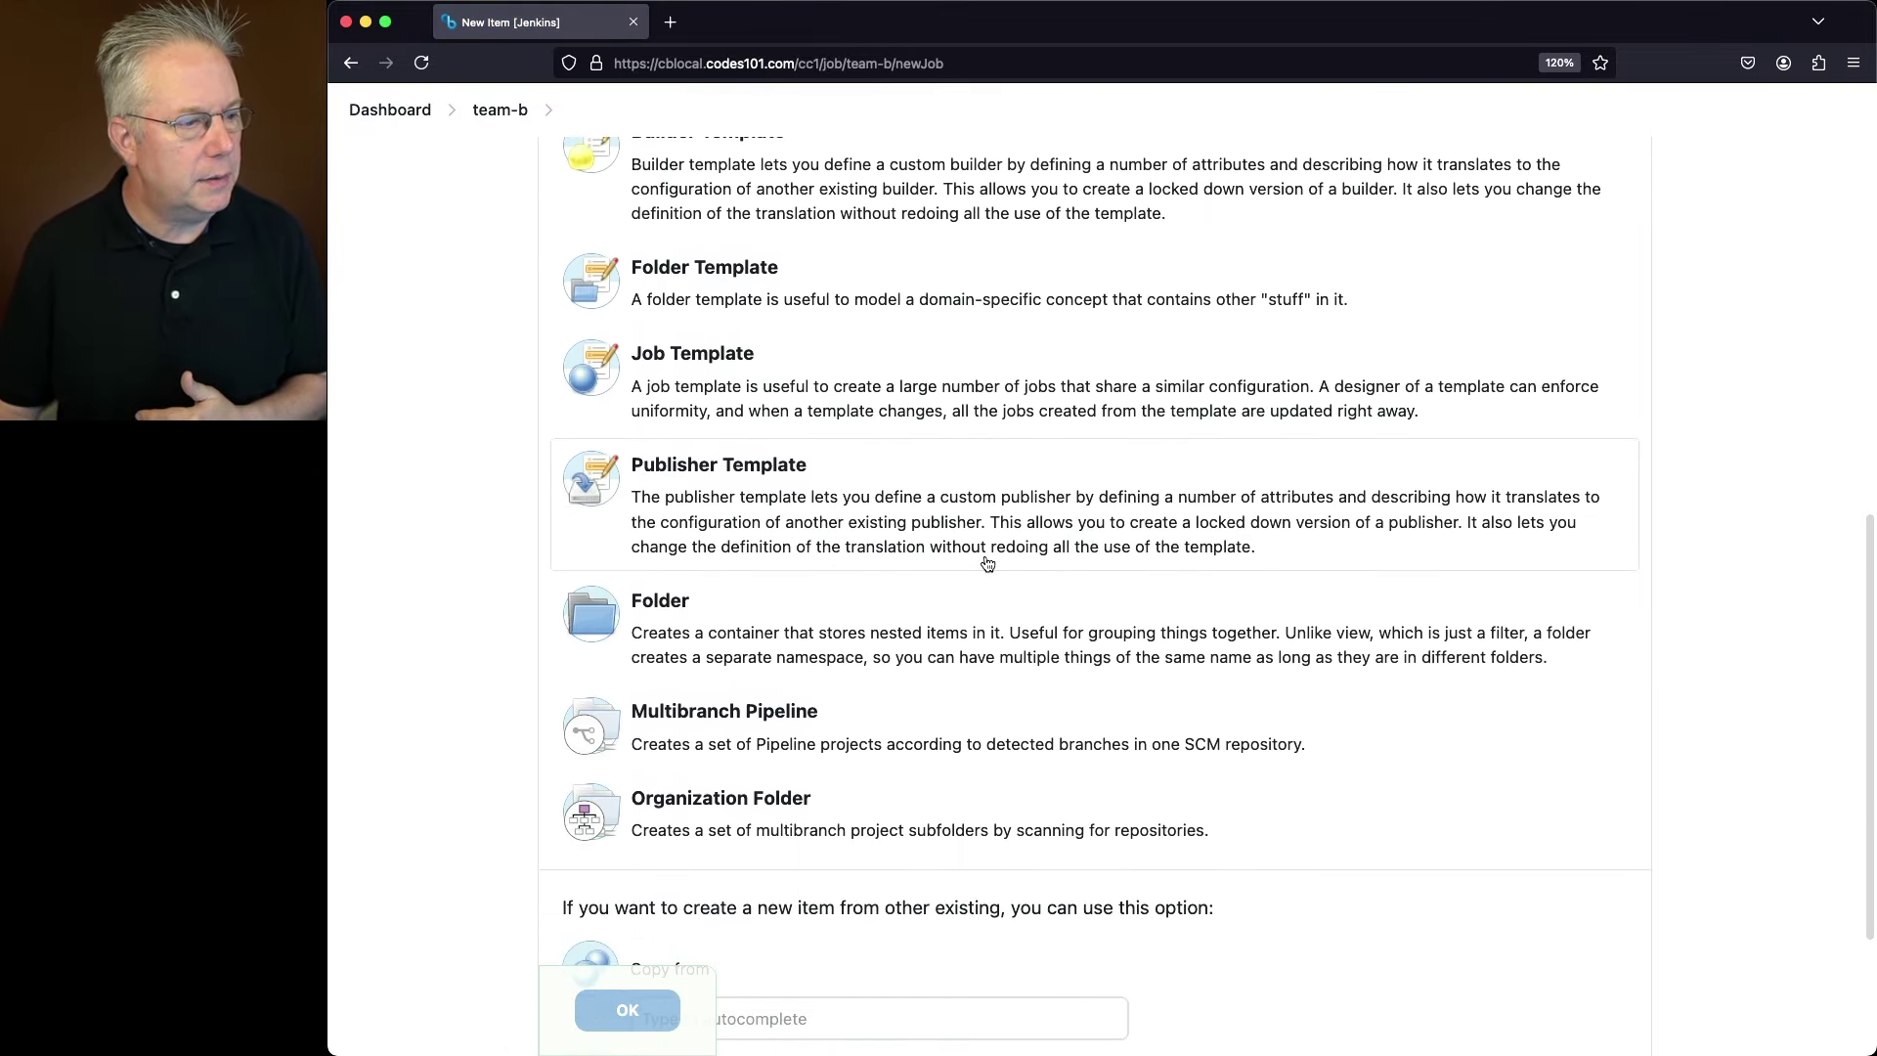
scroll(545, 239, up, 10)
click(504, 205)
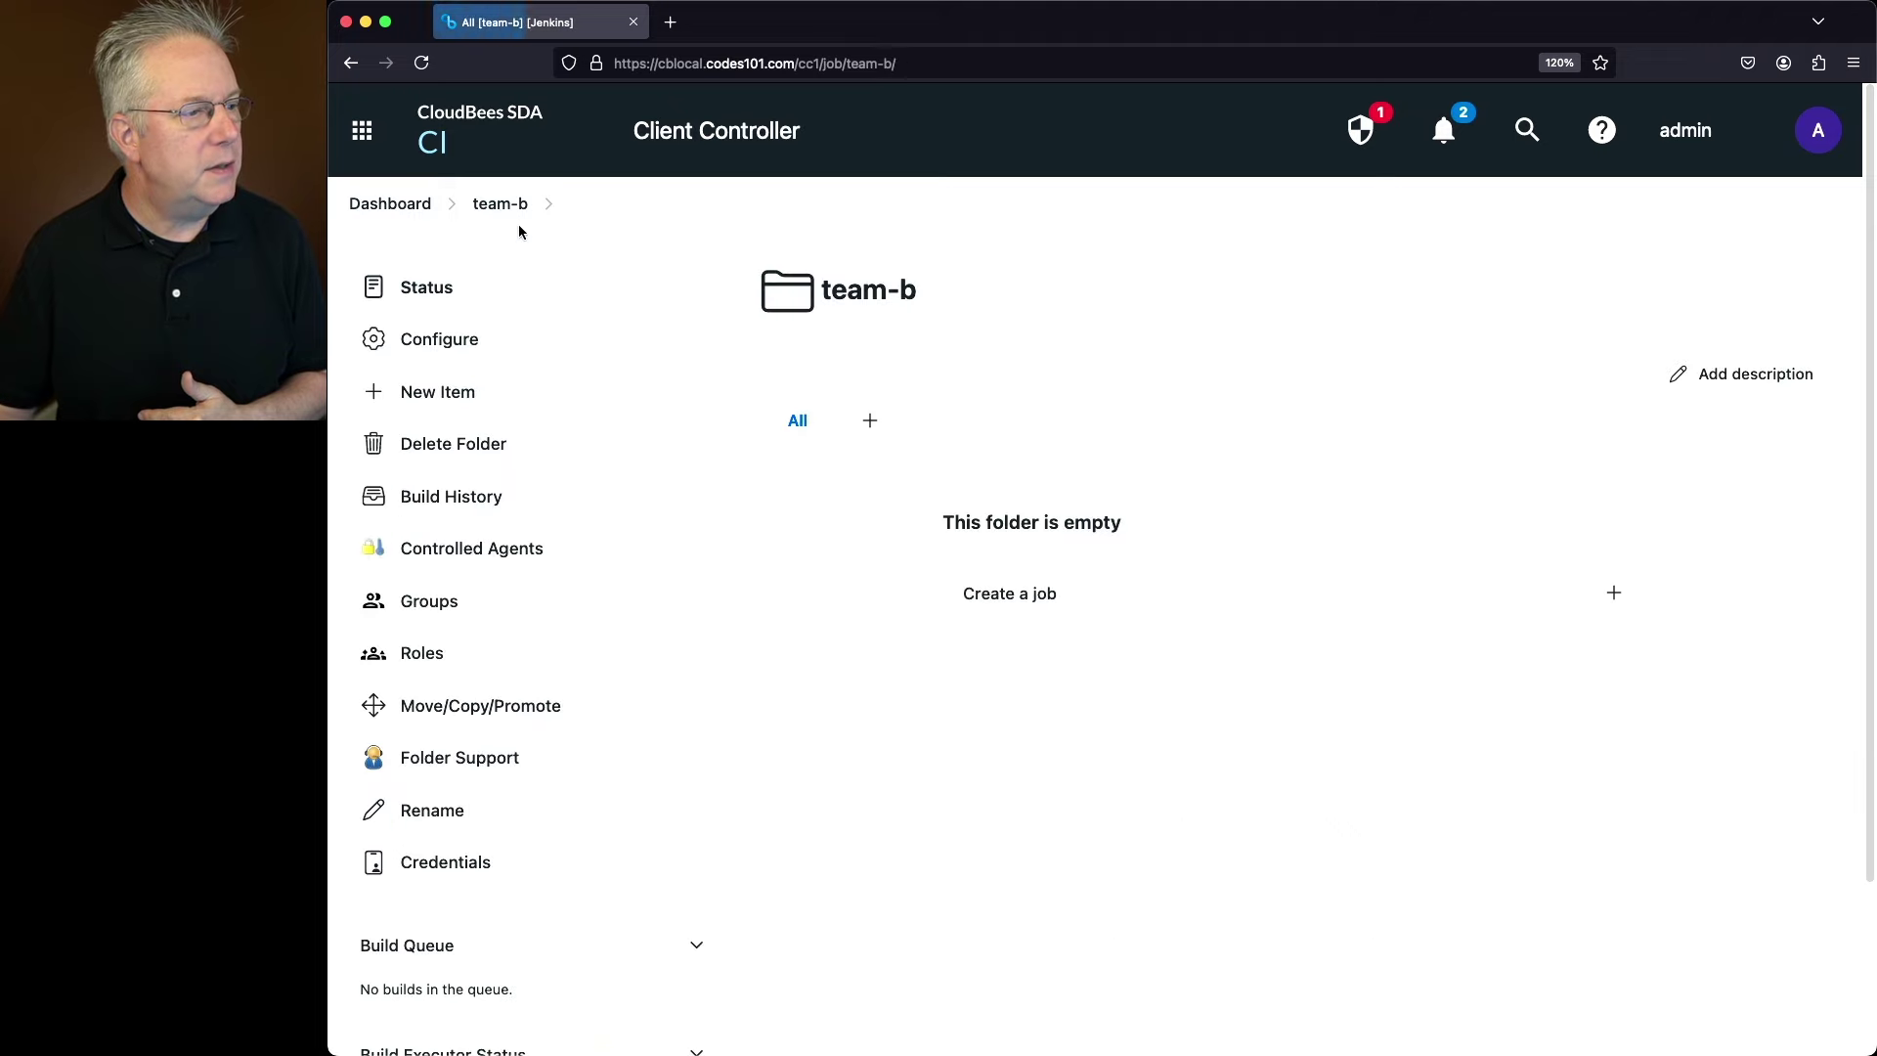
Restrict the team-b folder's children to Folder, Pipeline and Multibranch Pipeline, and save the configuration.
click(484, 344)
scroll(984, 600, down, 10)
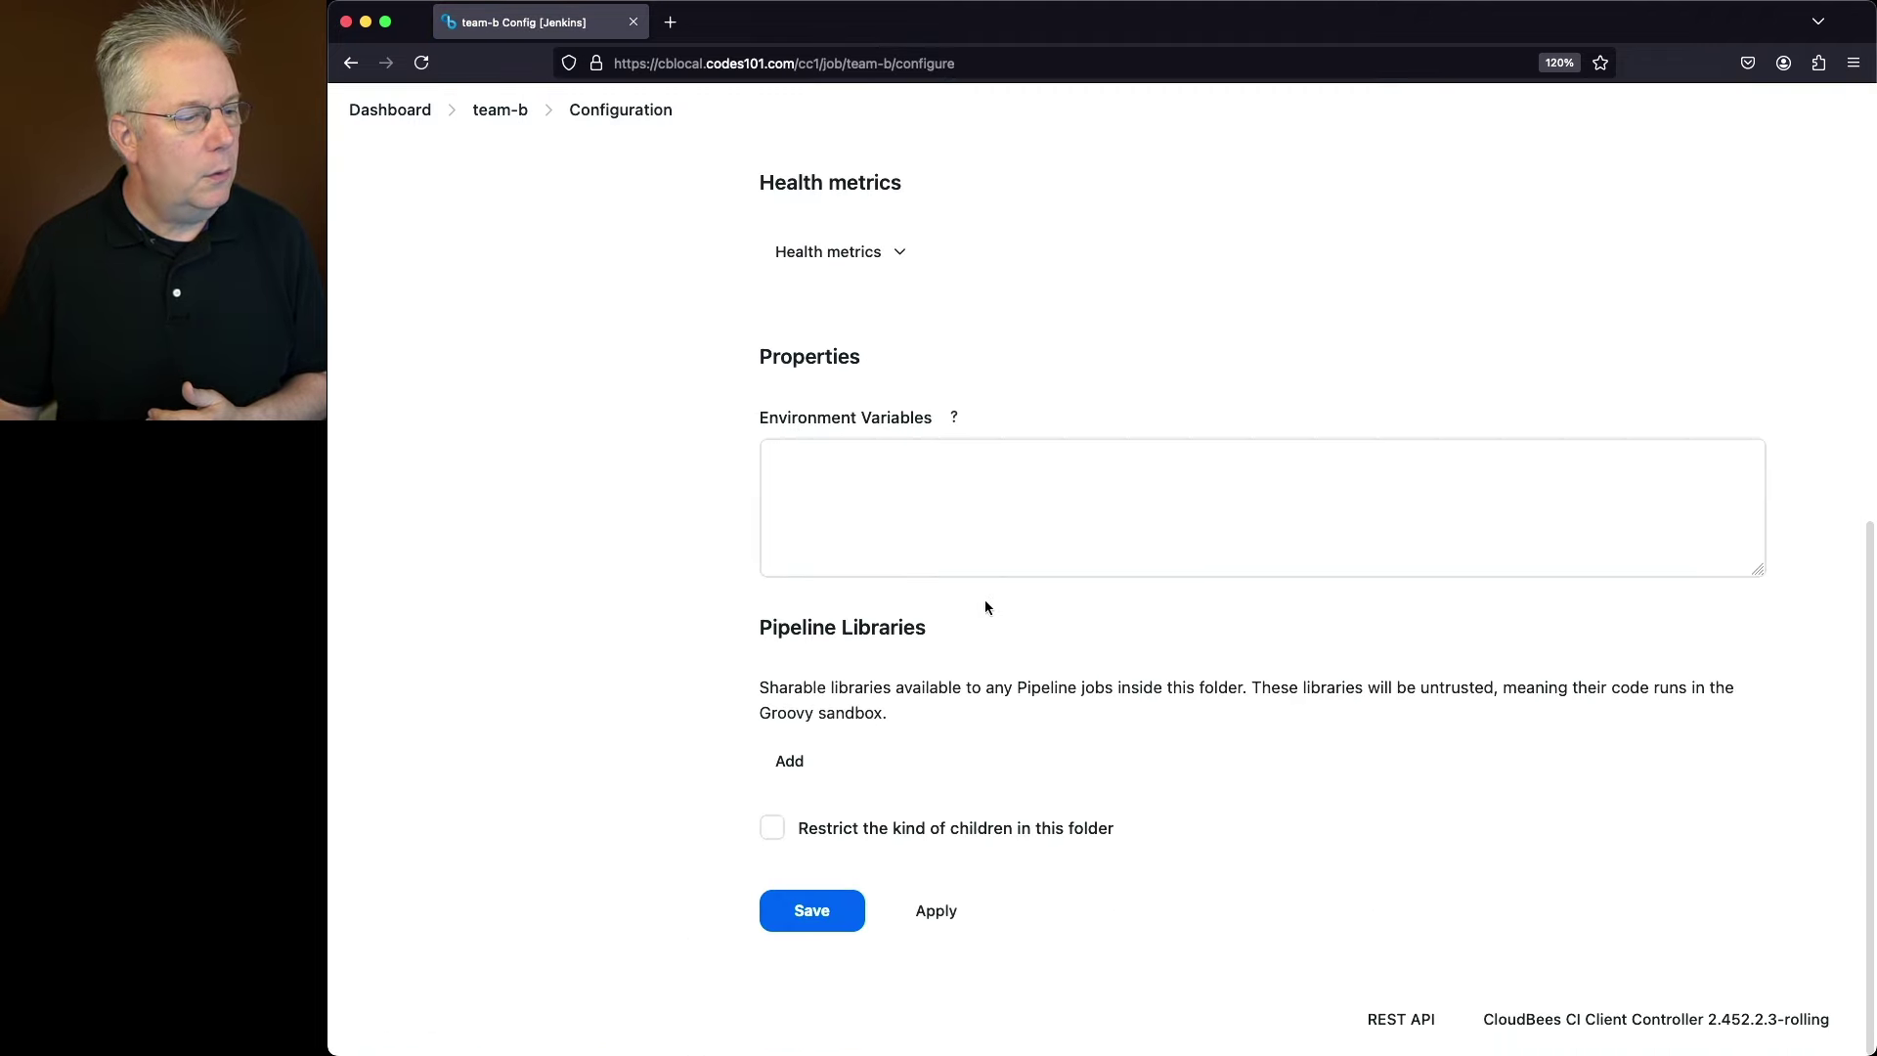
click(799, 832)
scroll(936, 752, down, 5)
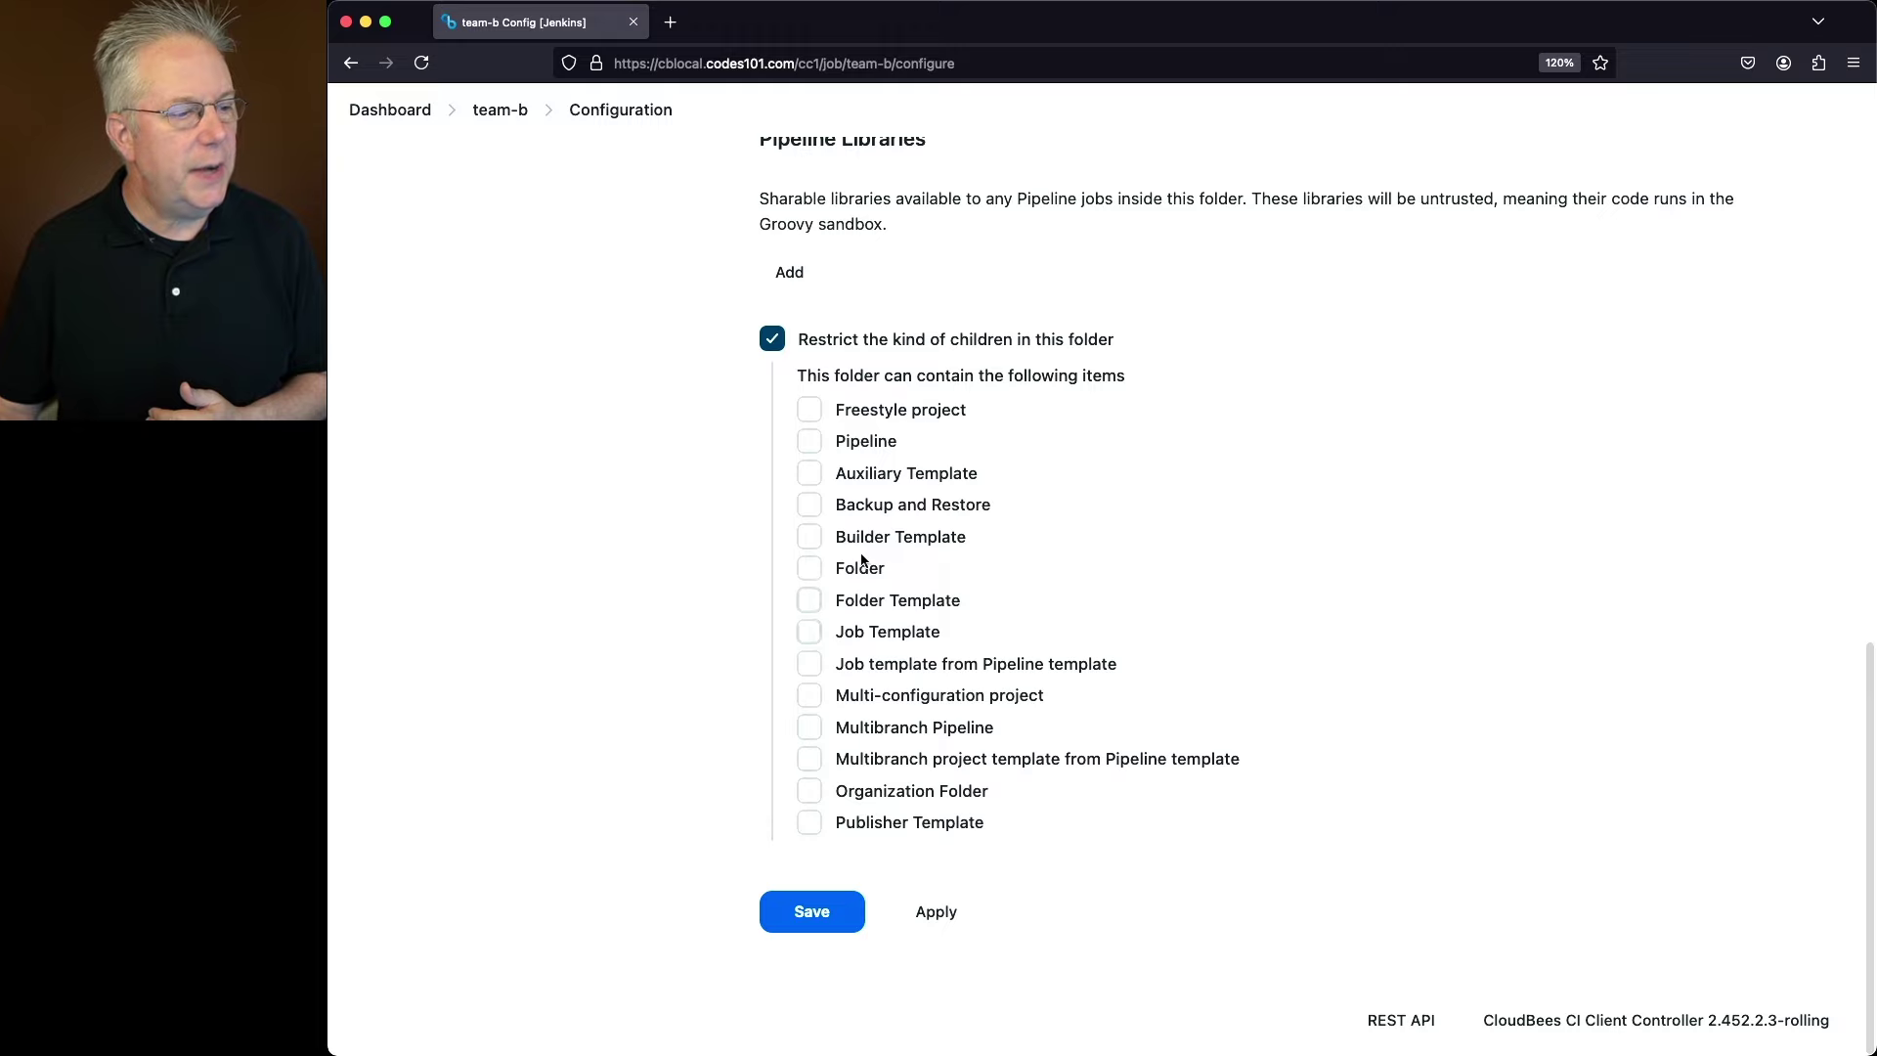
click(809, 568)
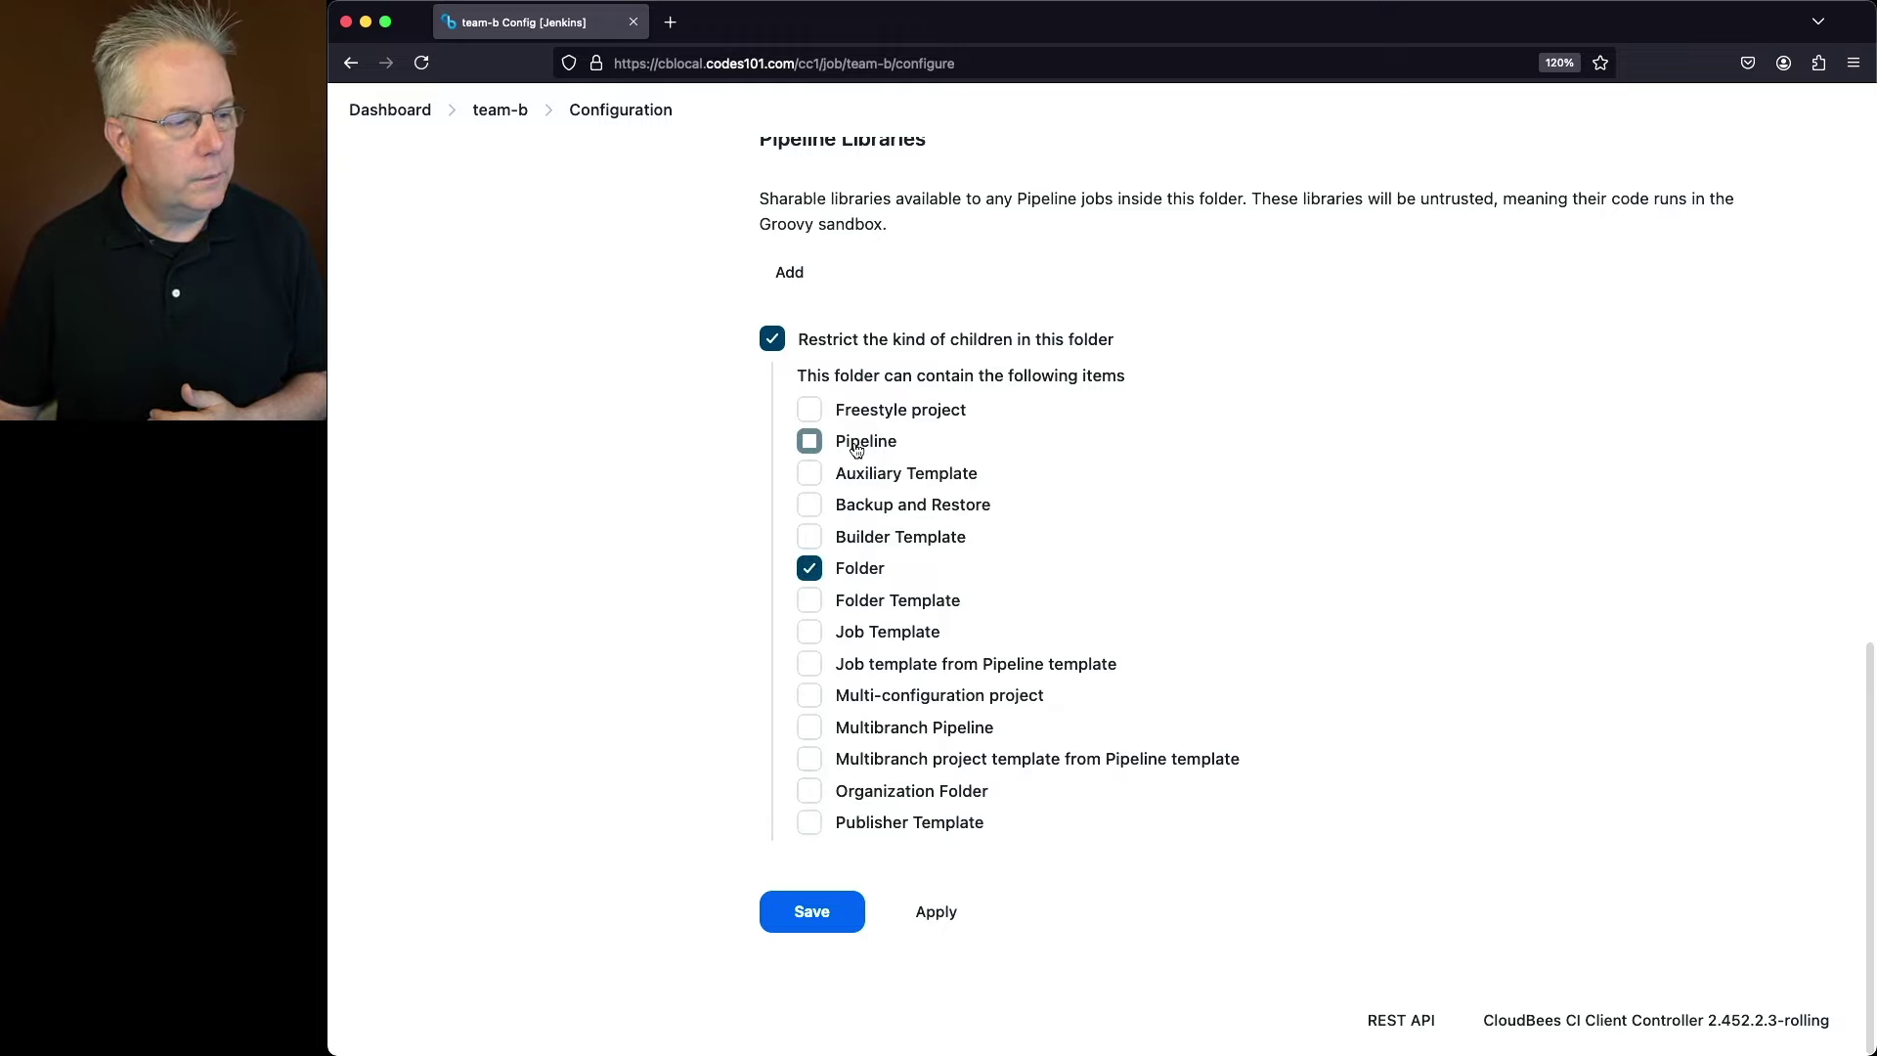
click(809, 441)
click(894, 737)
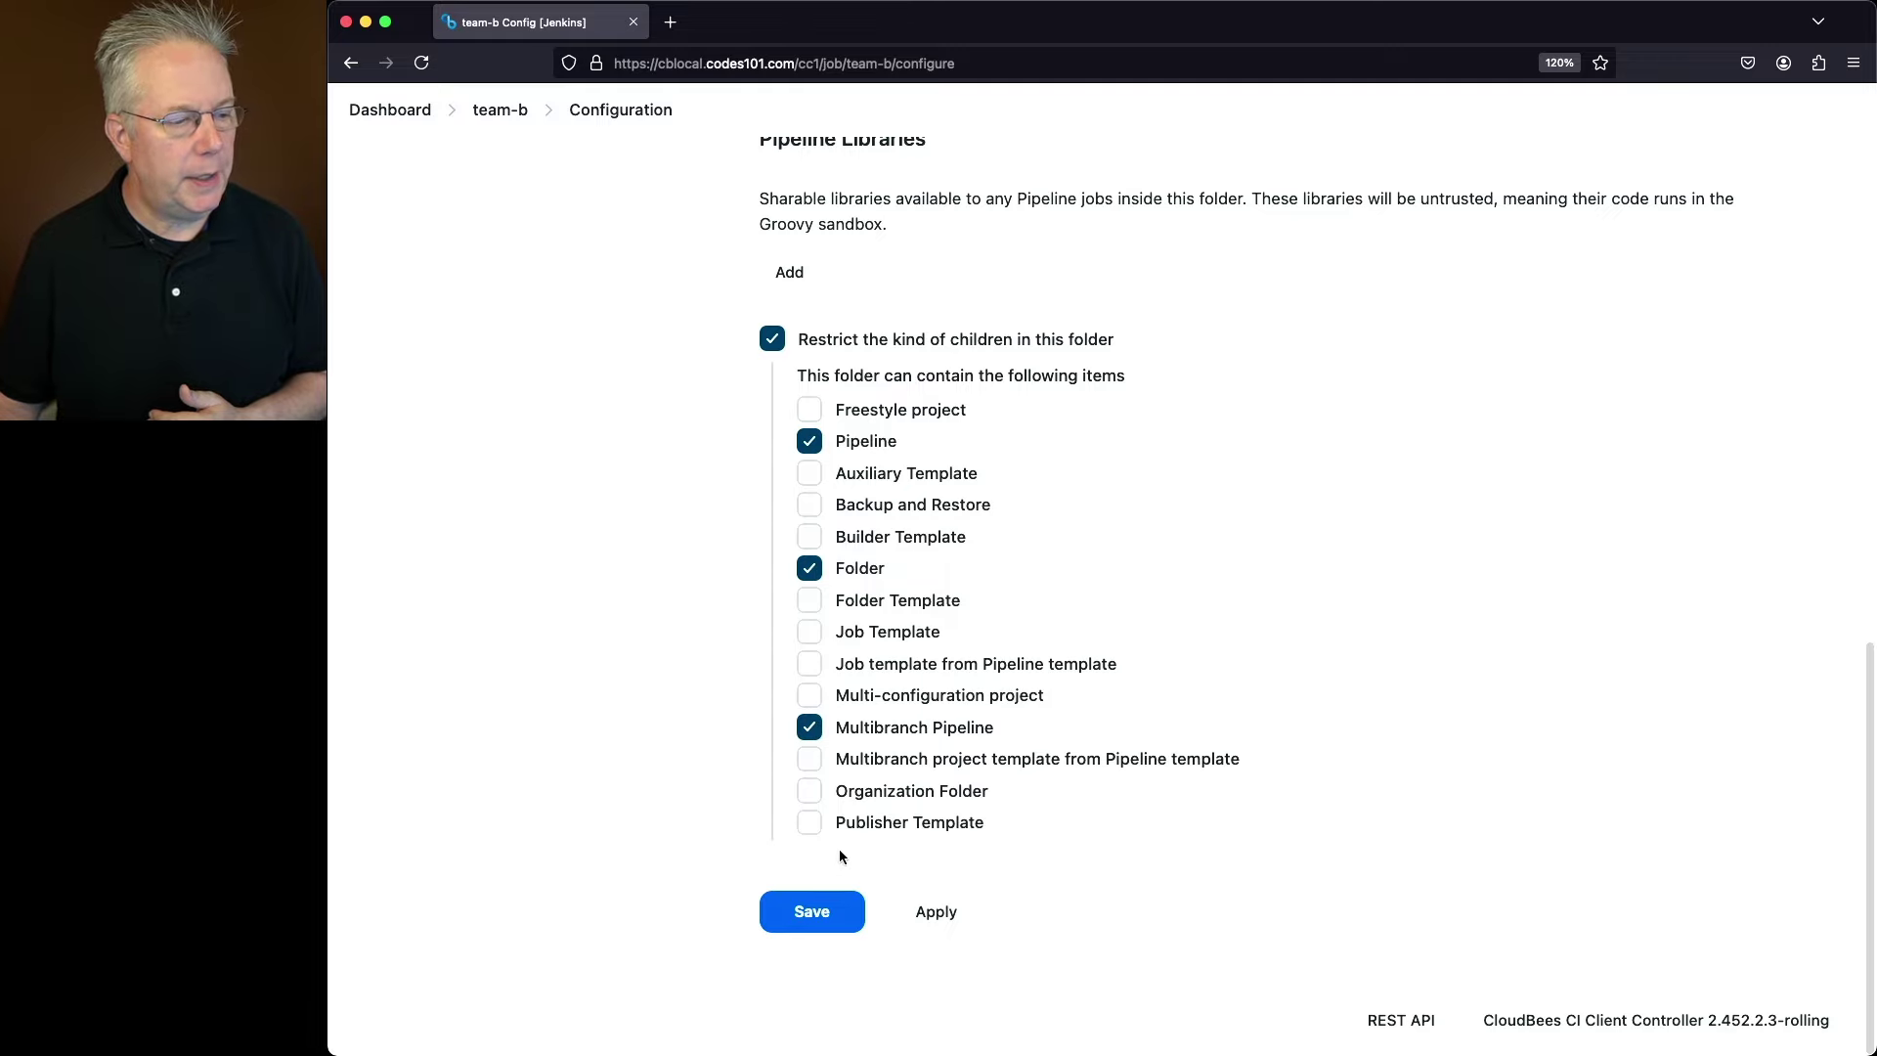
click(841, 915)
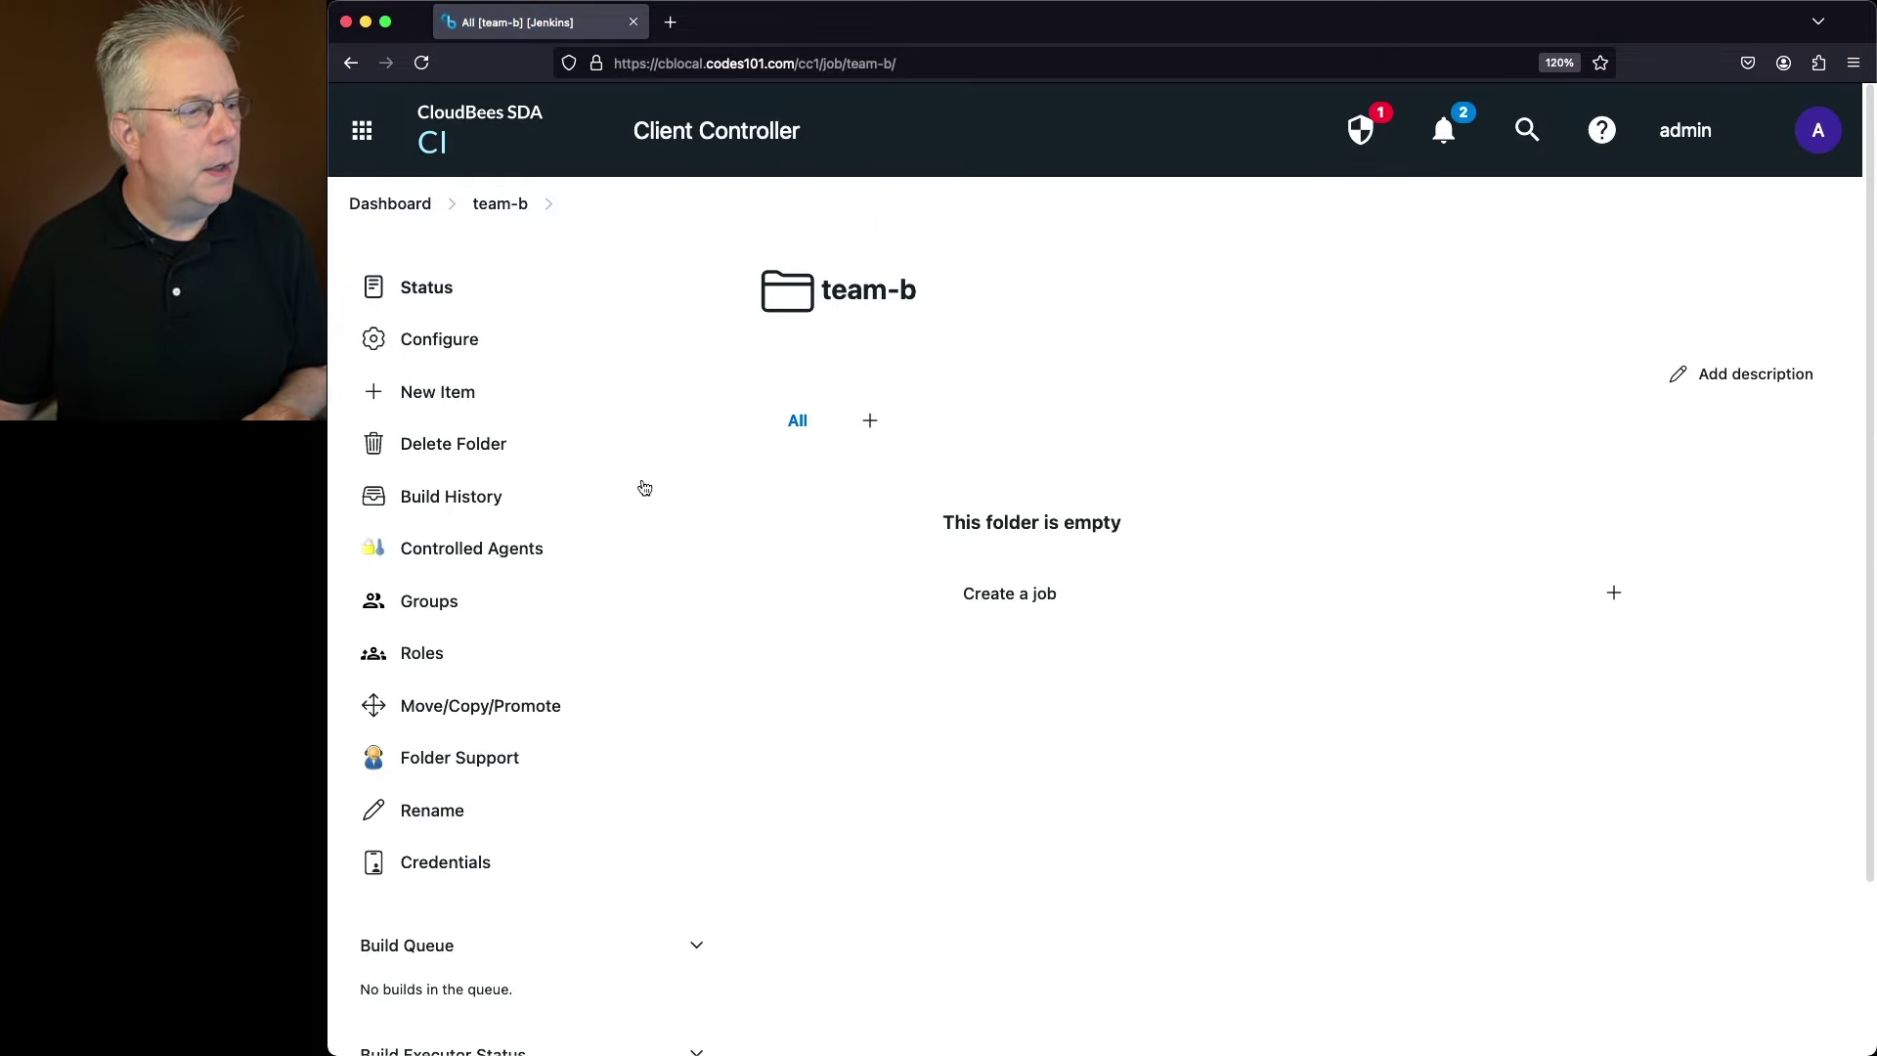
Create a subfolder named team-b1 inside team-b and save it with its default configuration.
click(440, 393)
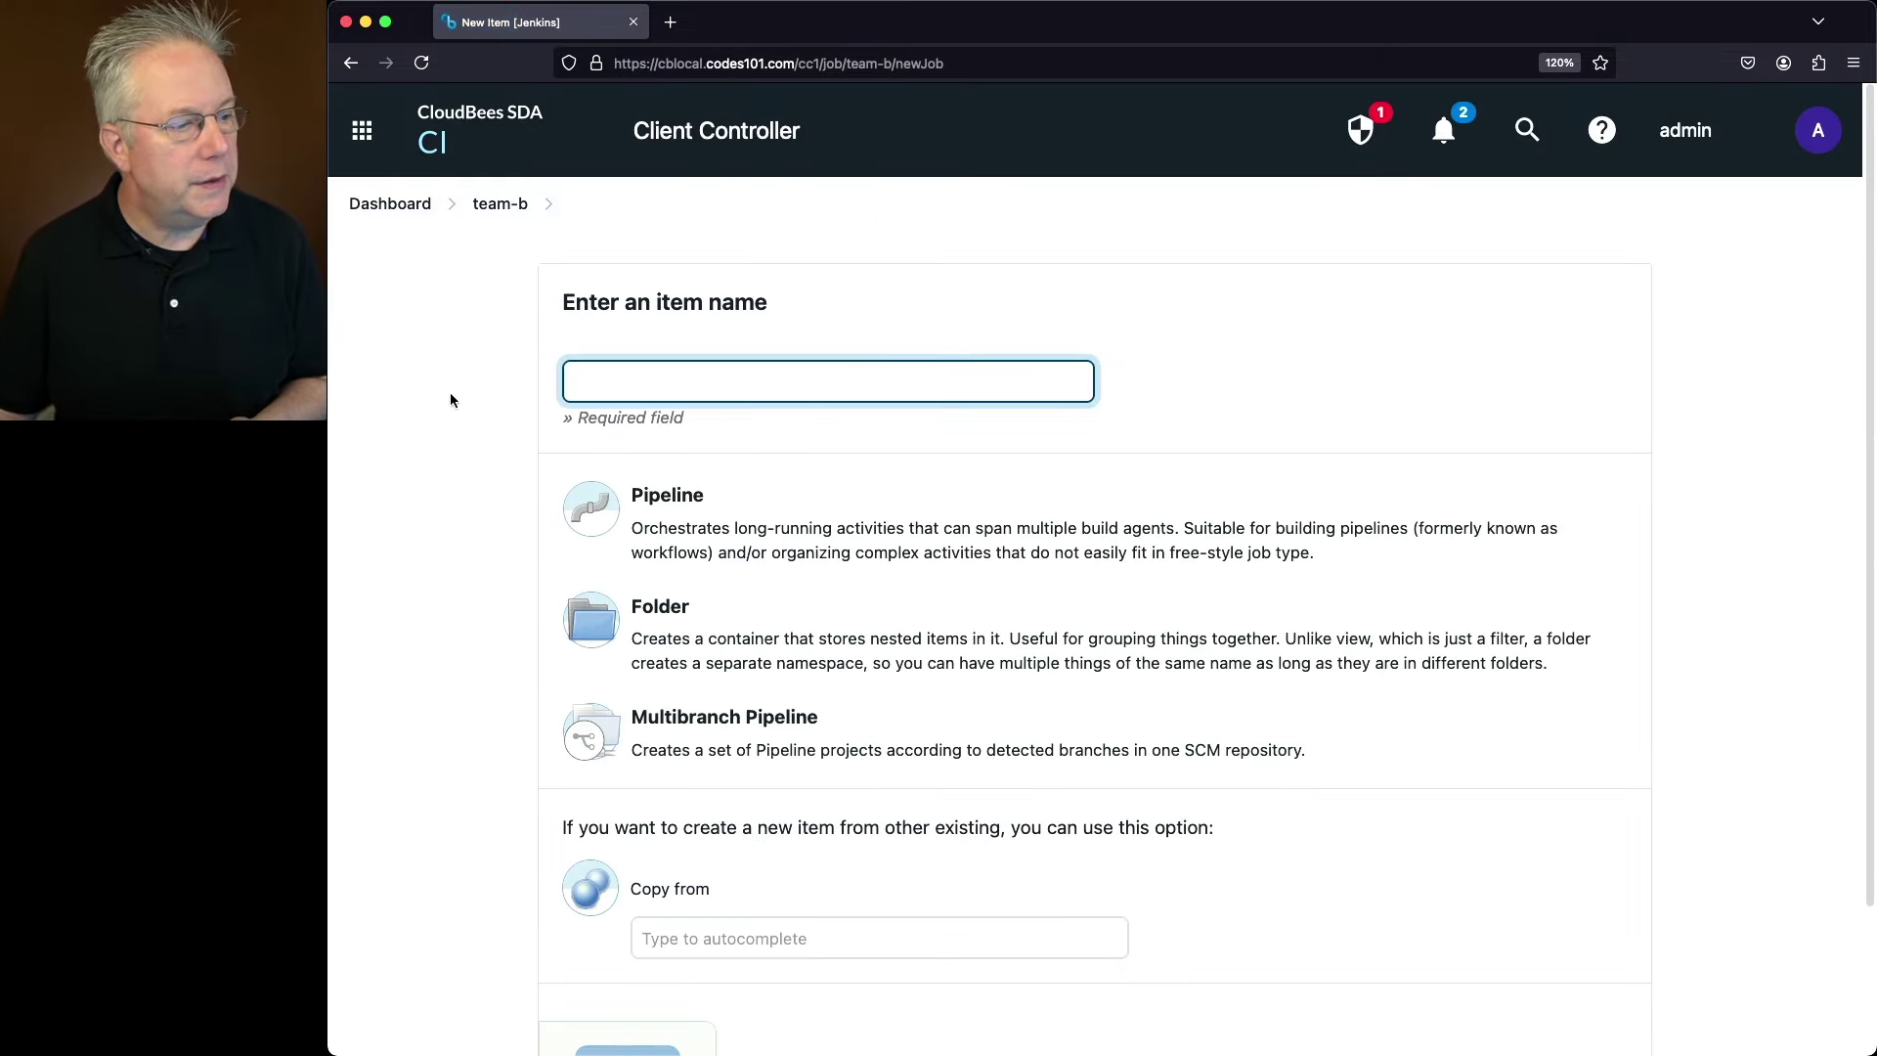
click(760, 620)
click(745, 385)
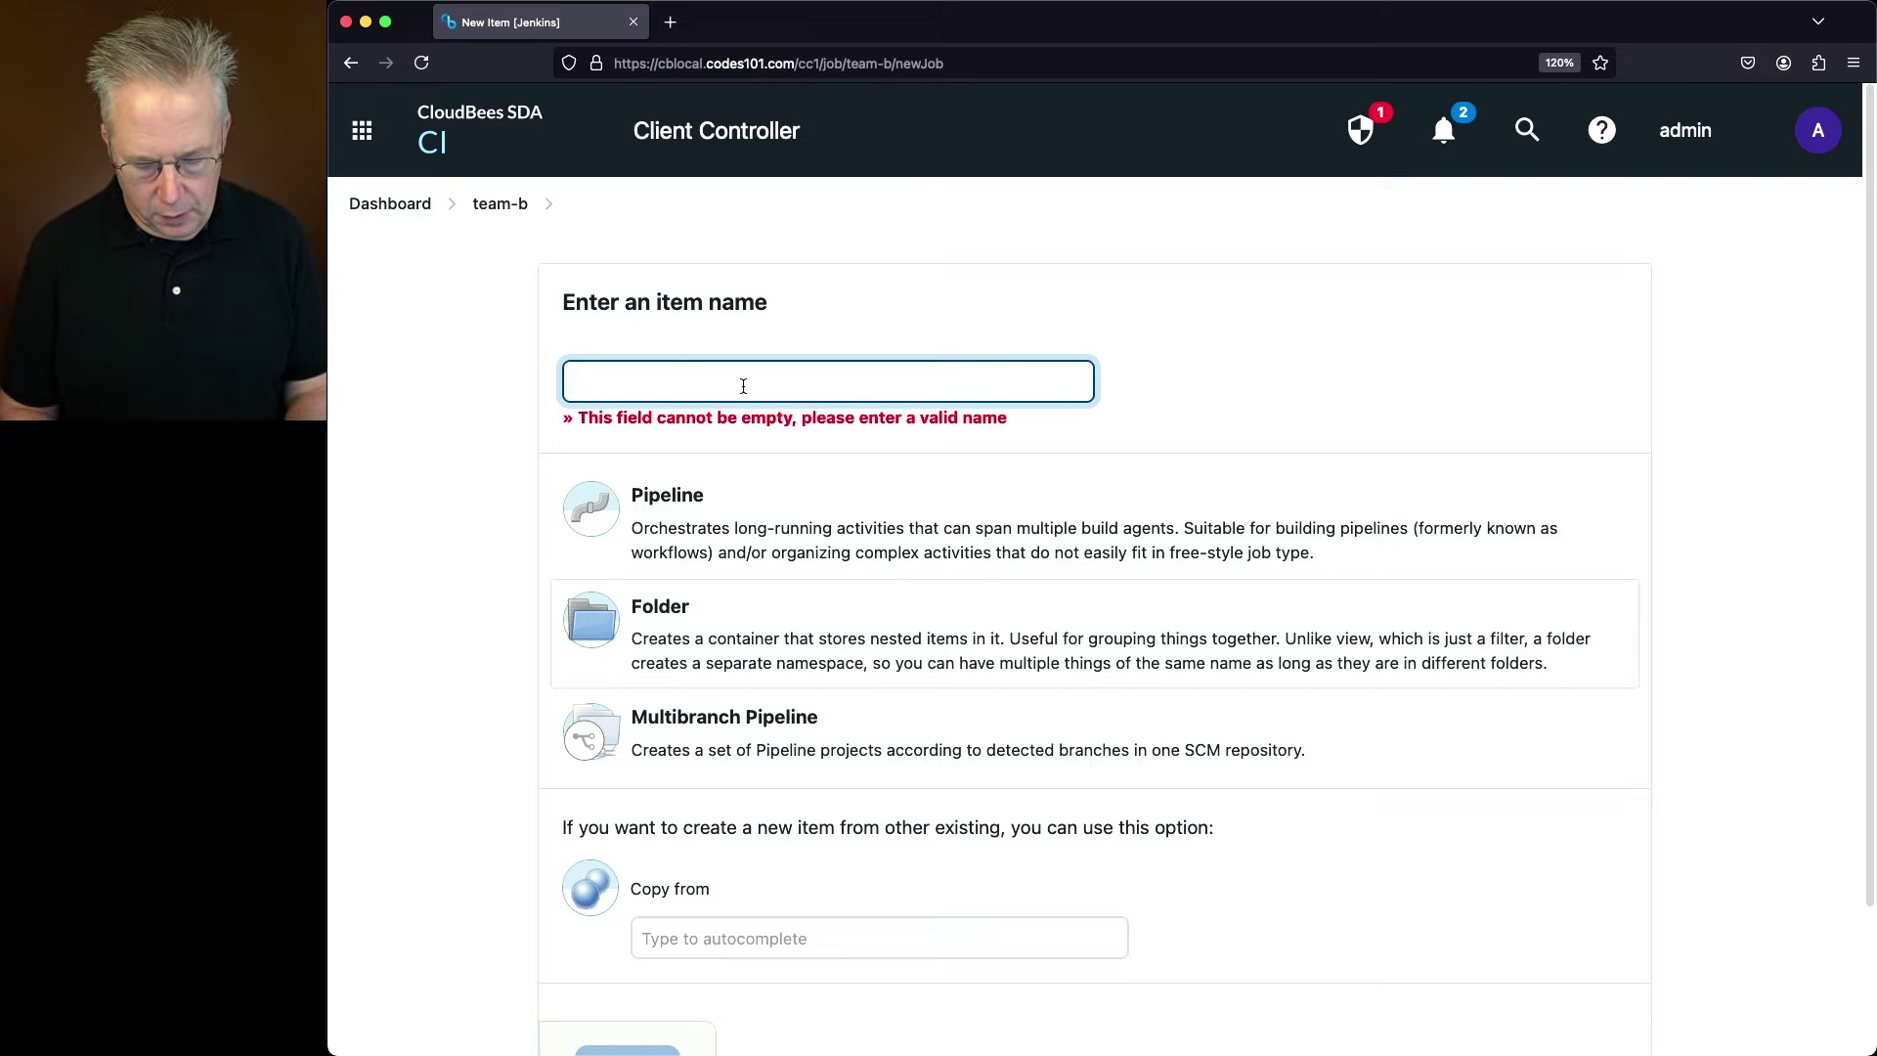
text(team-b1)
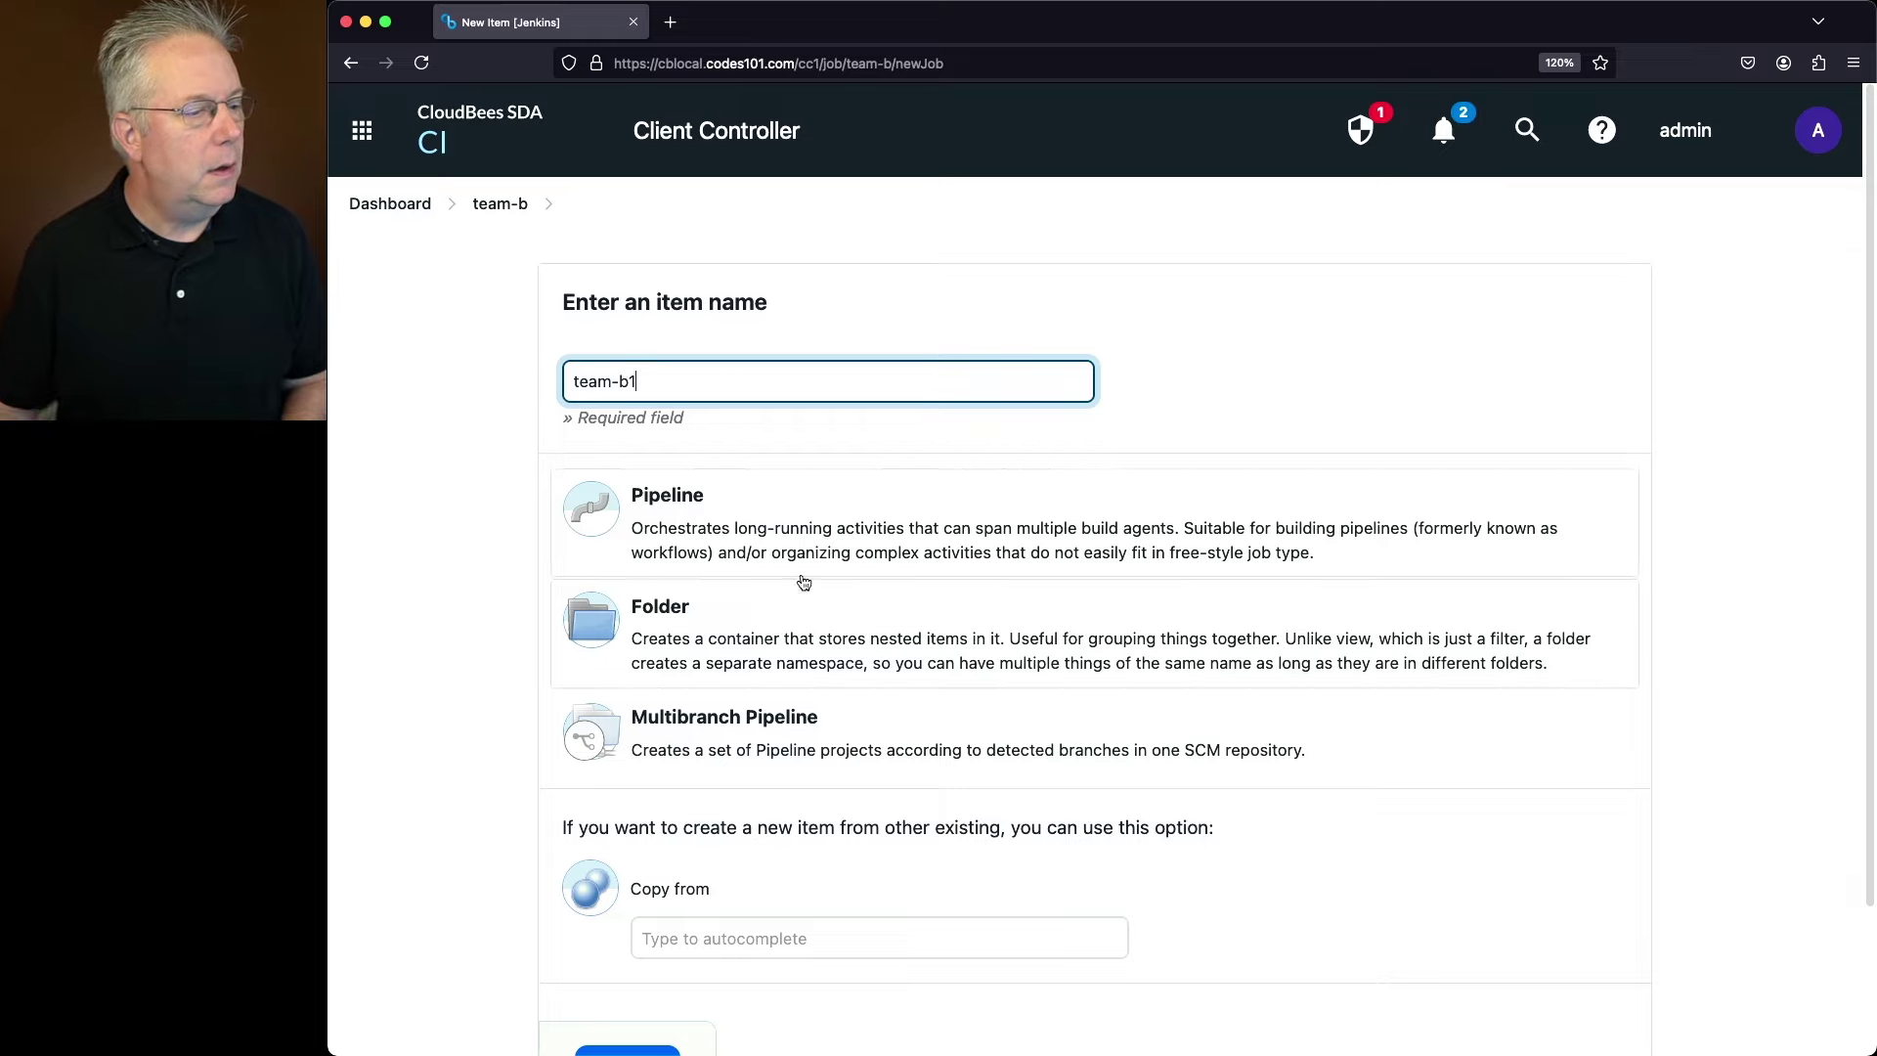
click(698, 624)
scroll(643, 952, down, 2)
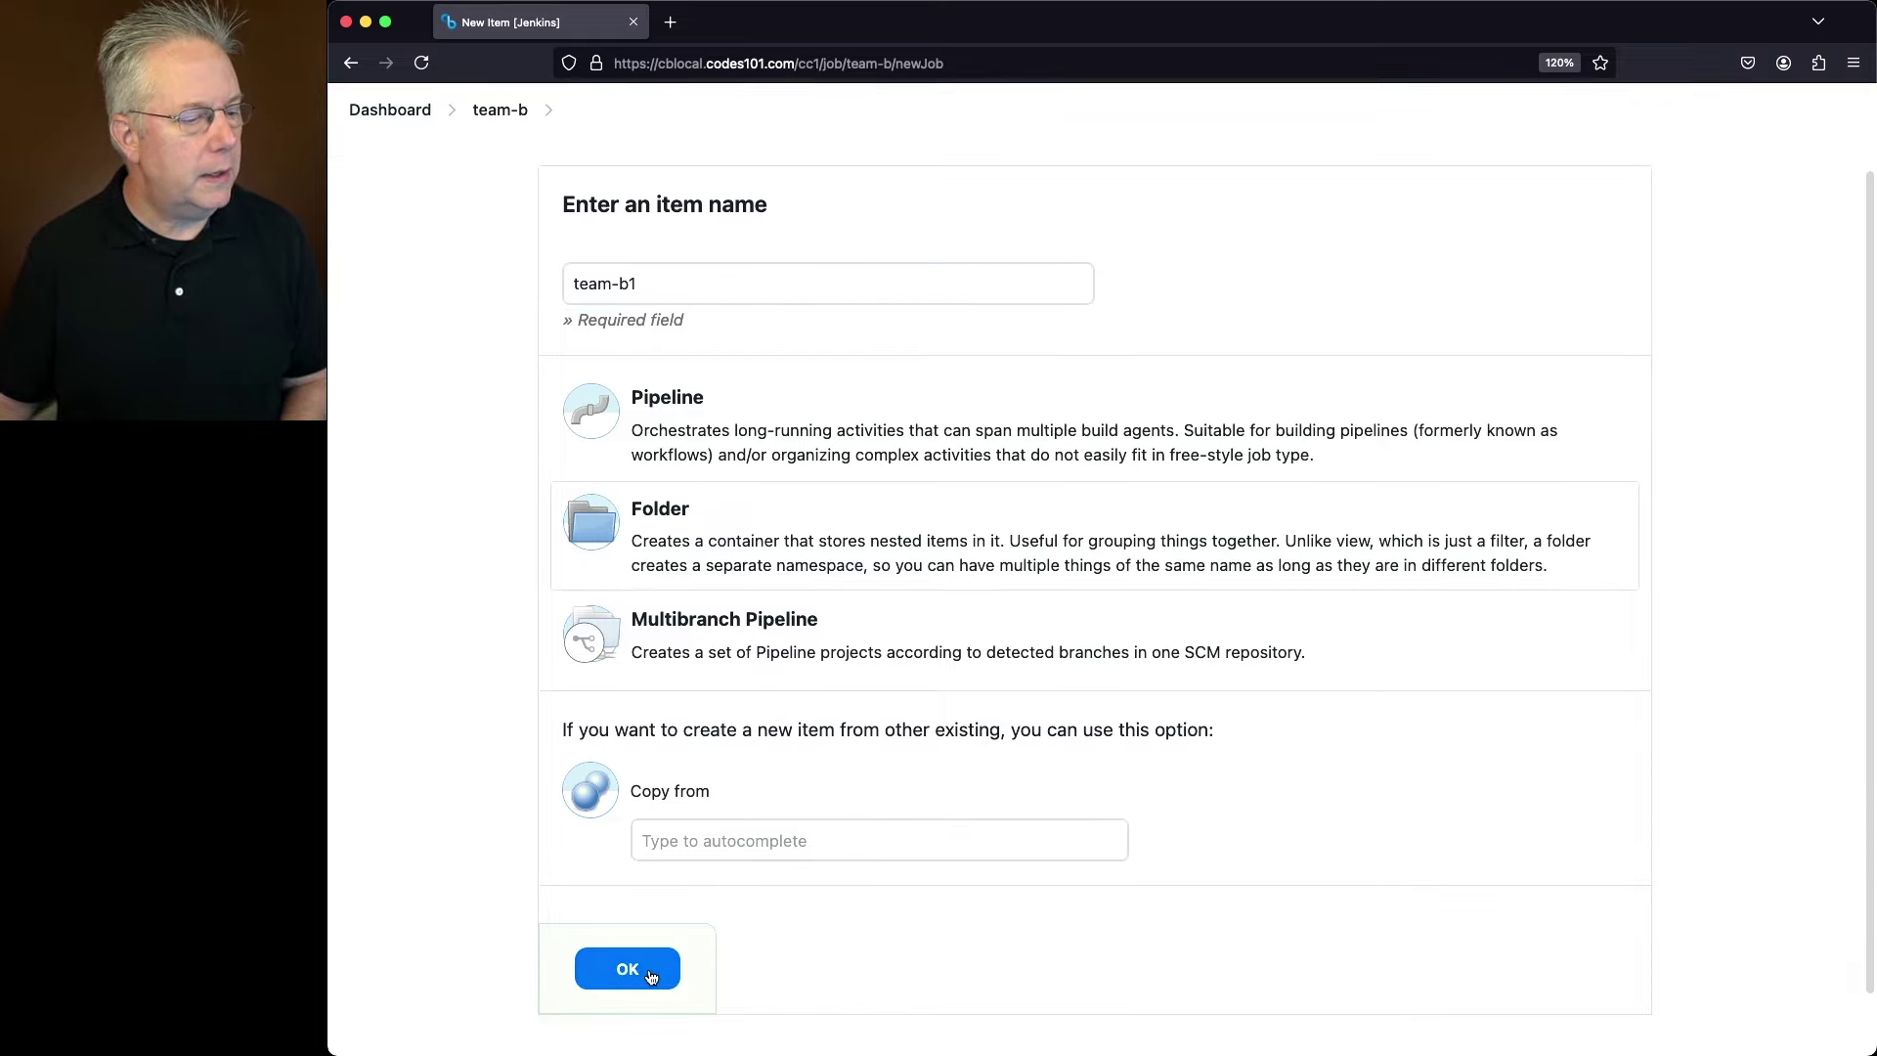
click(650, 976)
click(815, 1019)
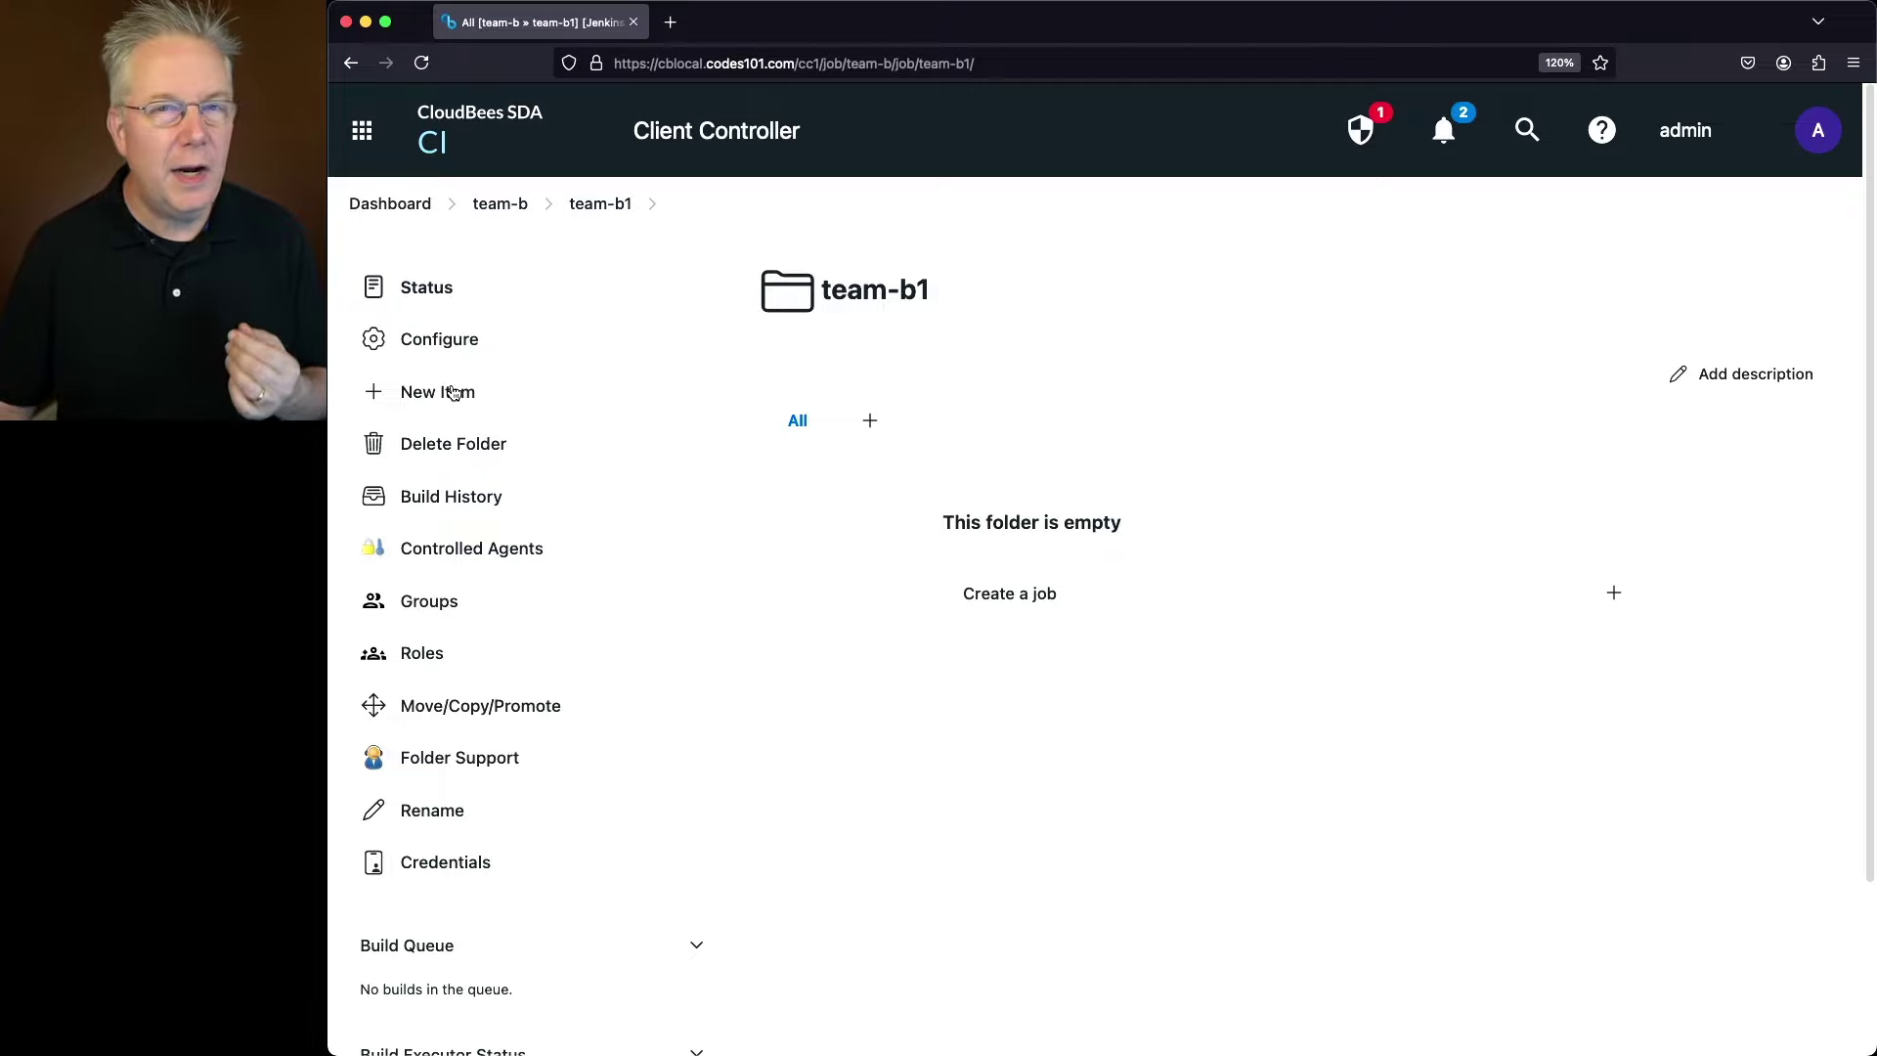
Examine the item types offered for a new item inside the team-b1 subfolder.
click(450, 394)
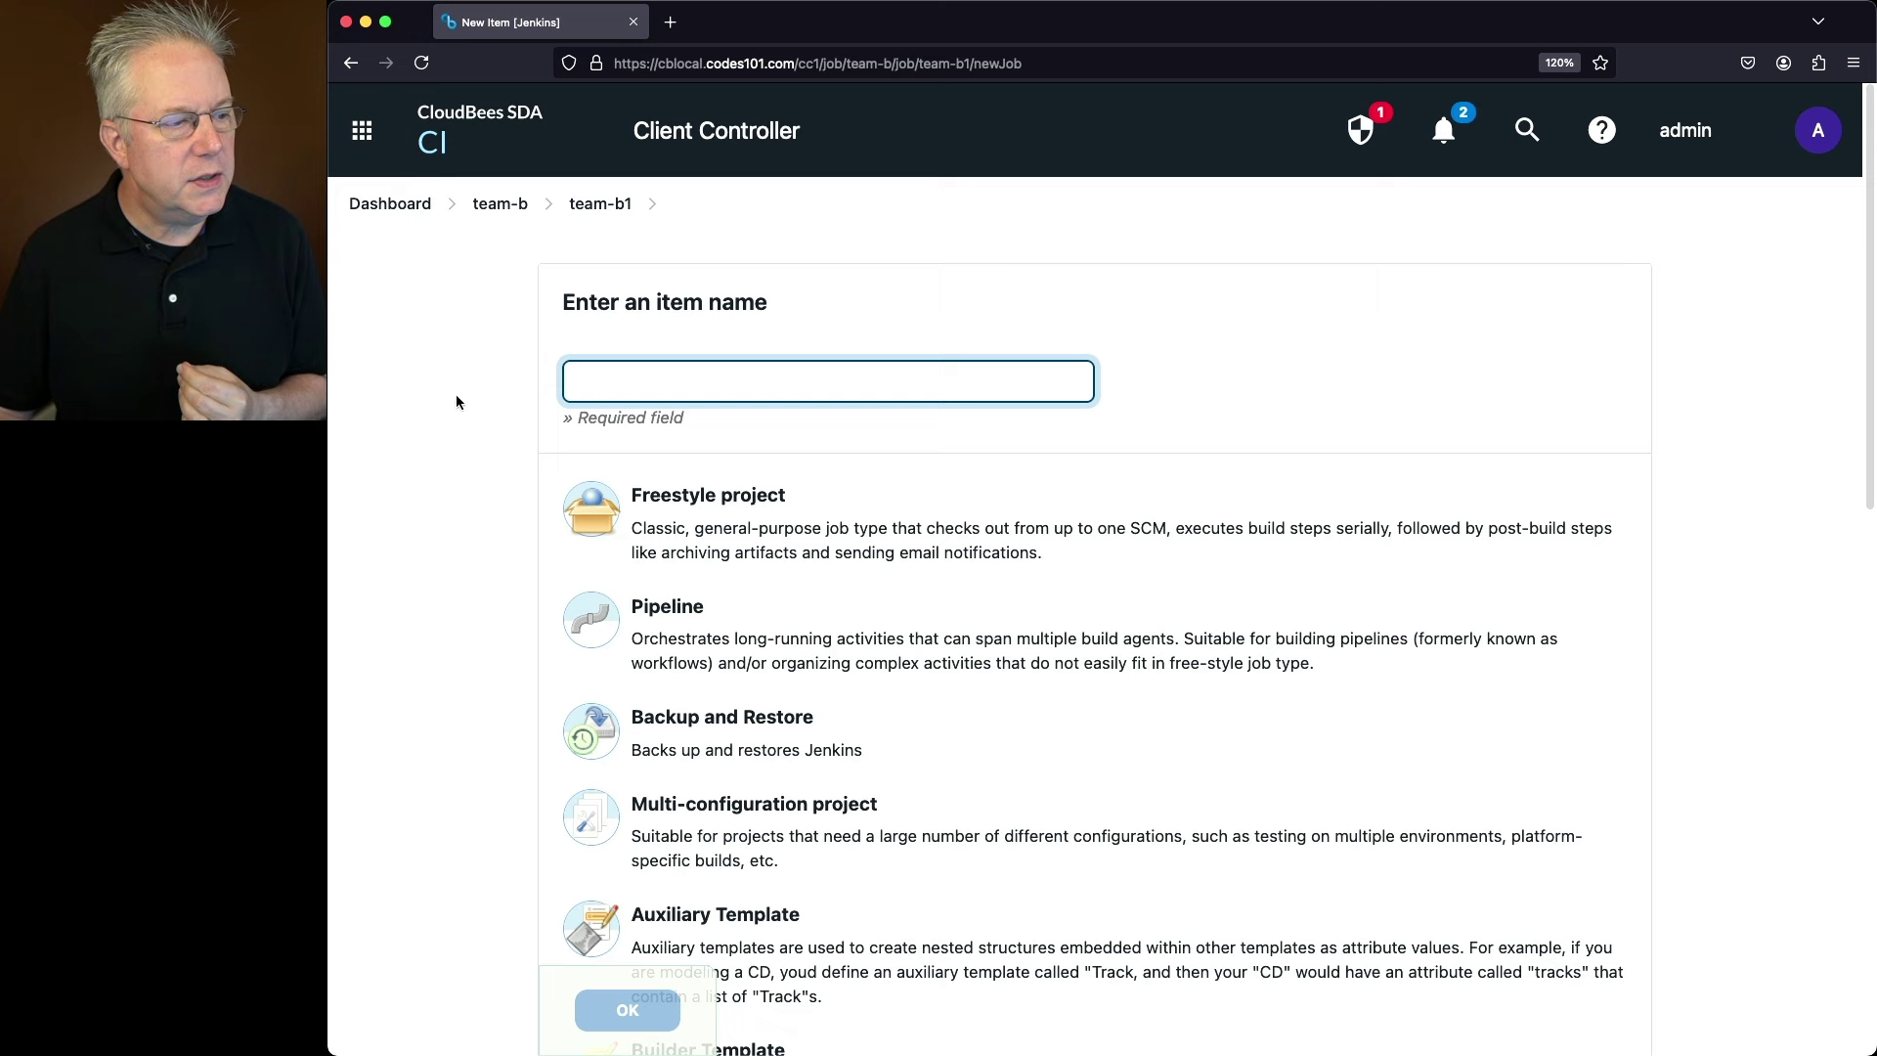
scroll(729, 574, down, 5)
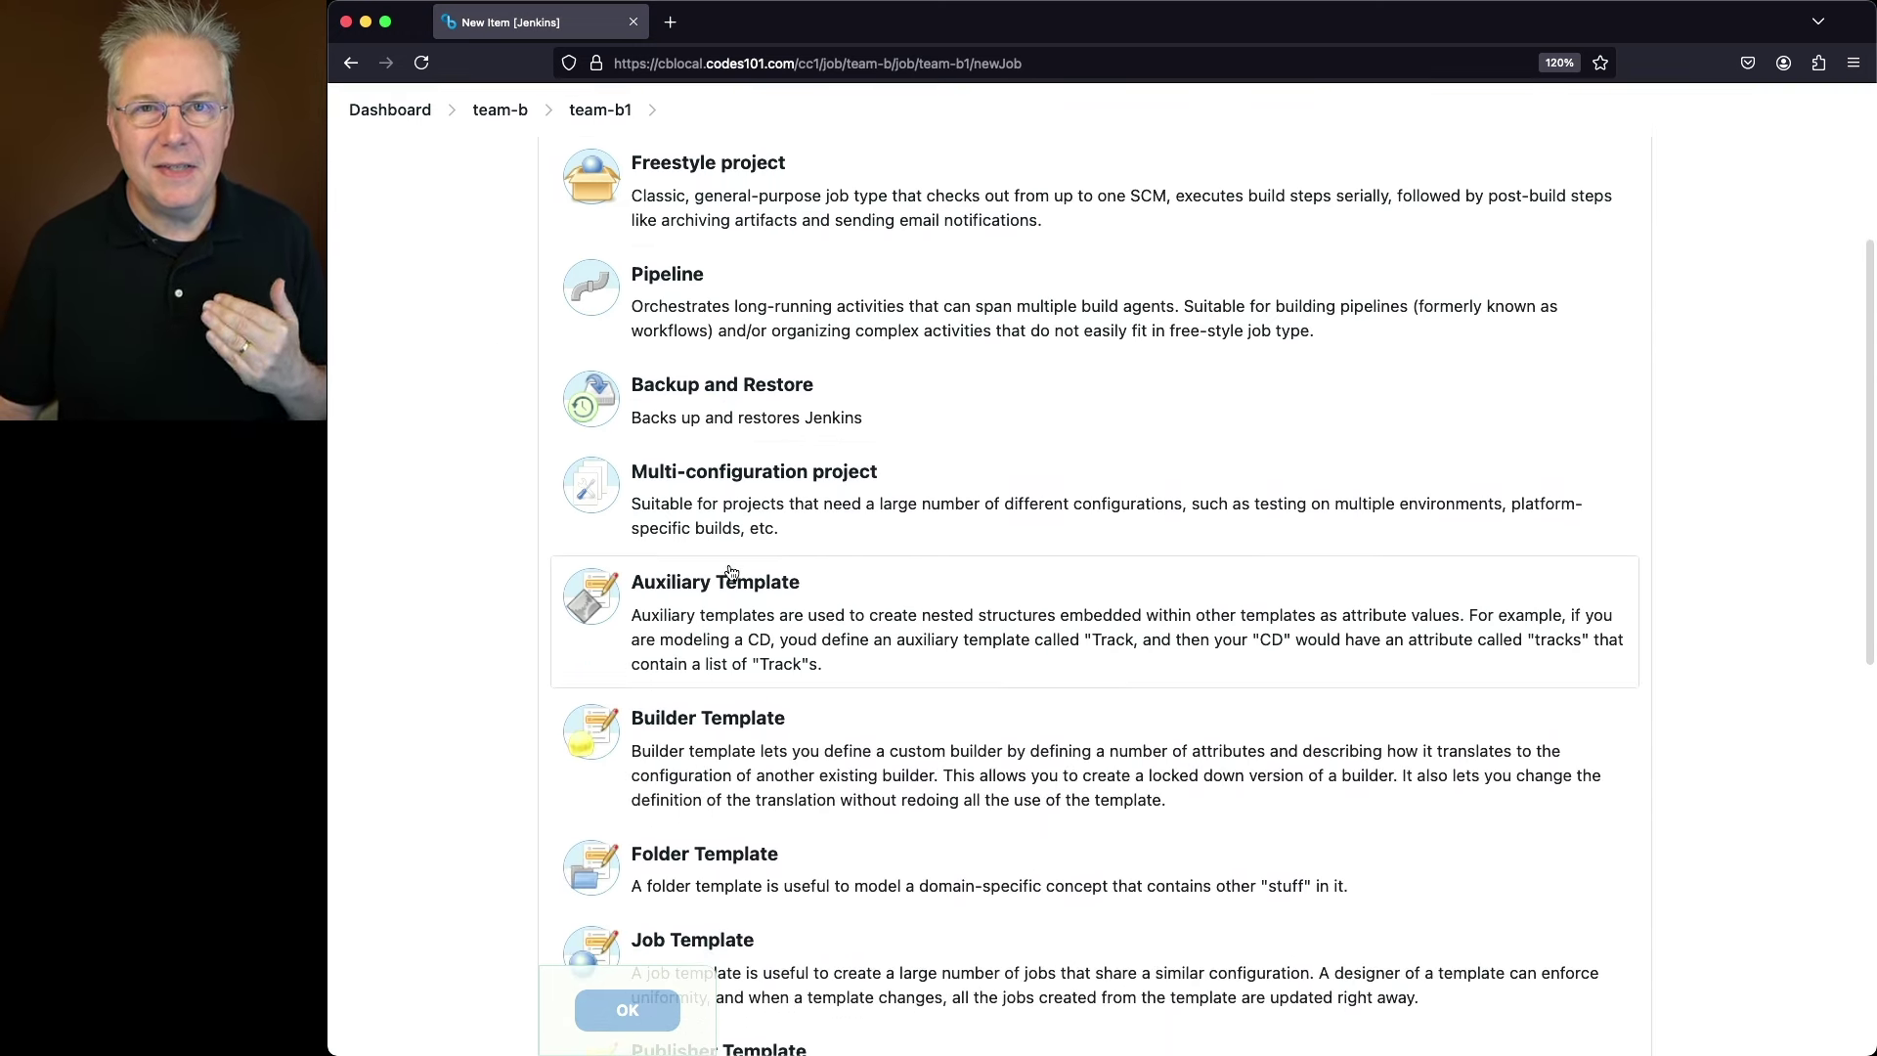
scroll(730, 574, down, 1)
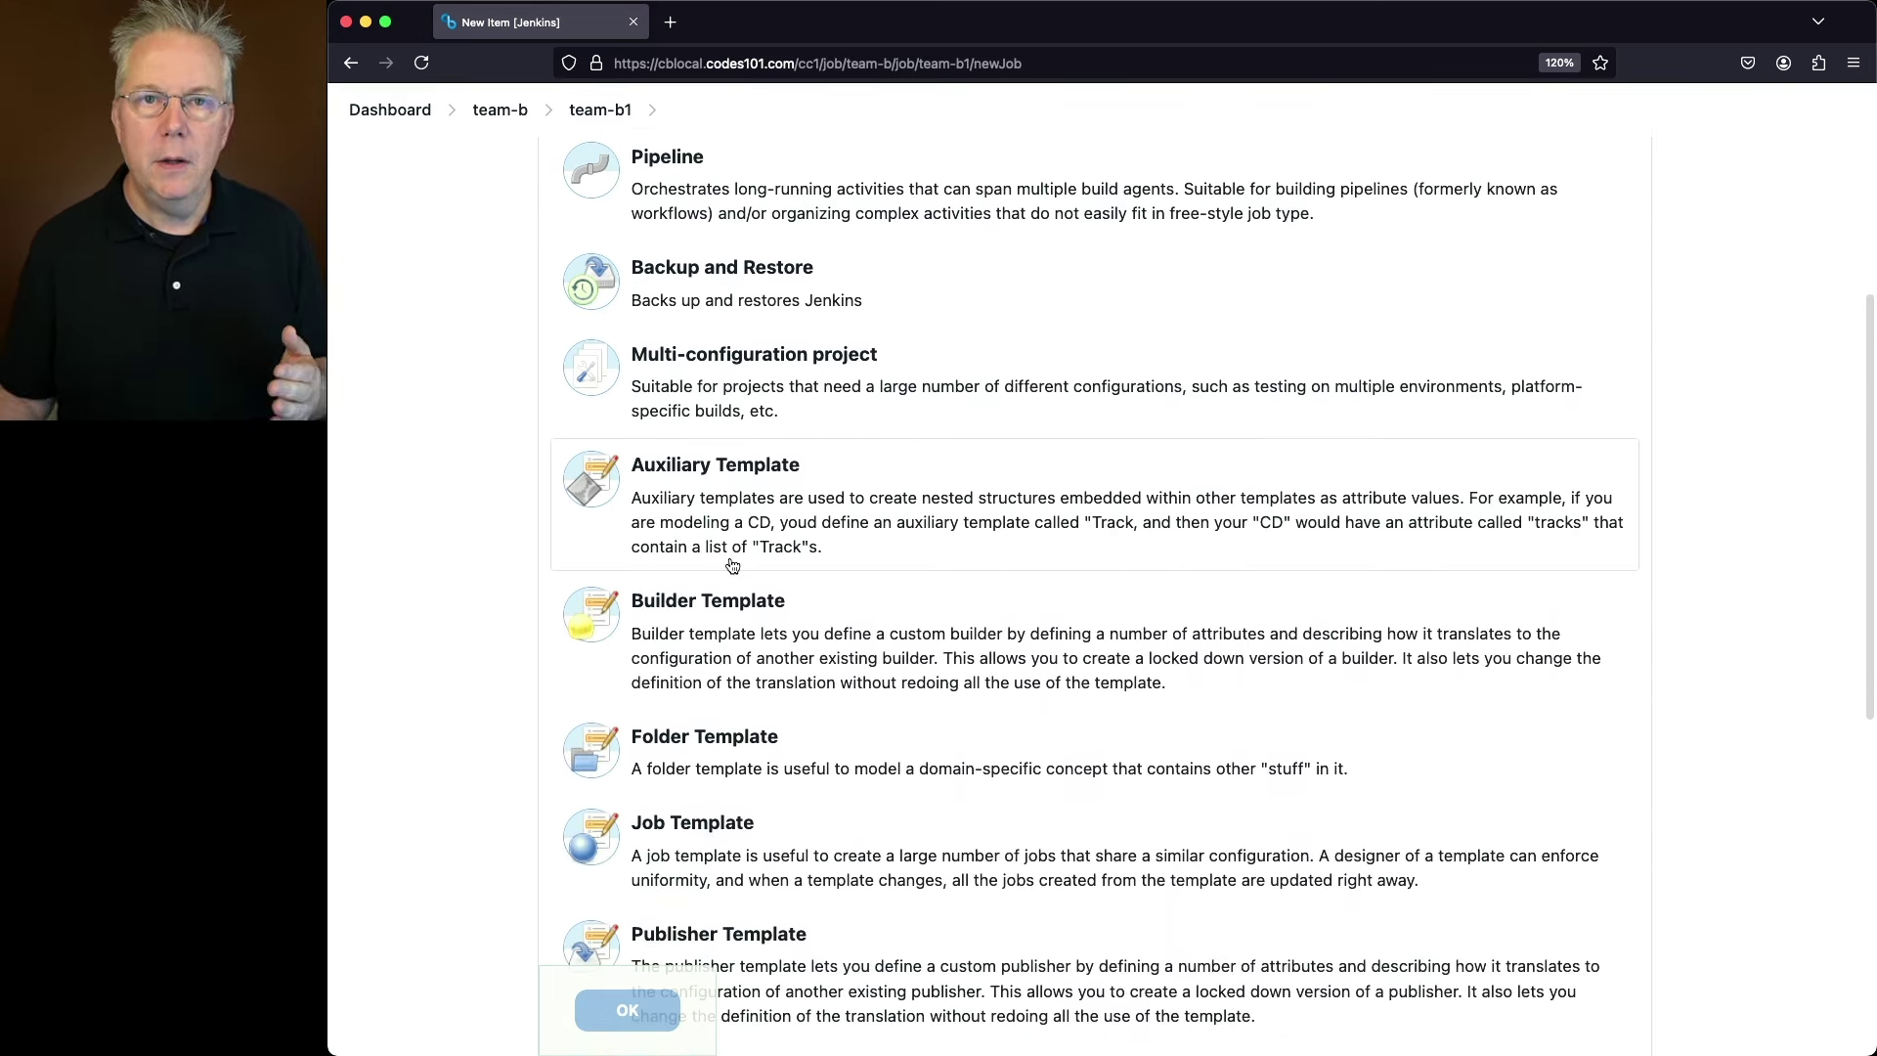